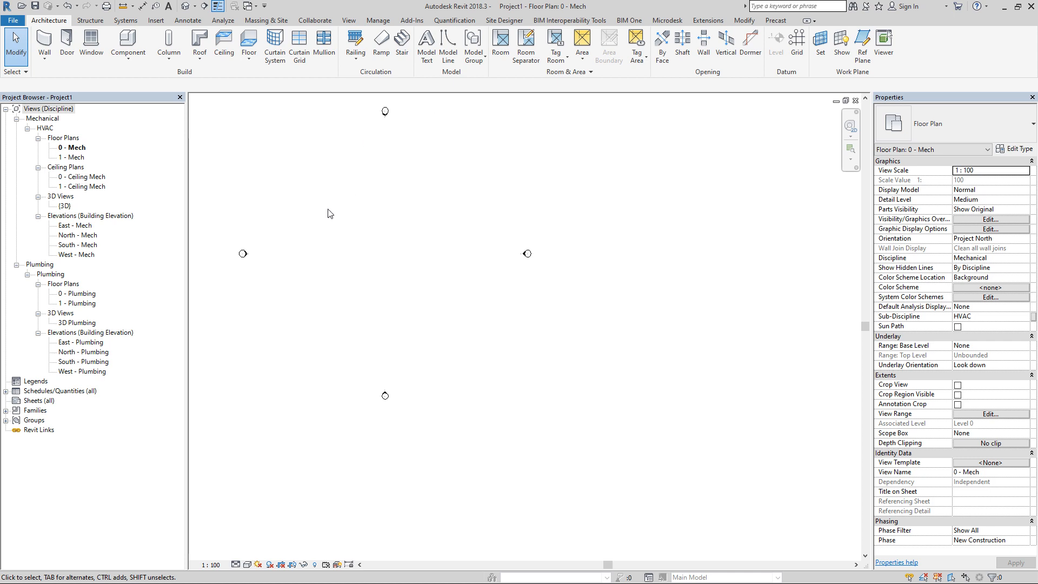
Try to launch Dynamo 2.0.3 for the current project, and open and close Dynamo Player
middle_drag(379, 216, 457, 232)
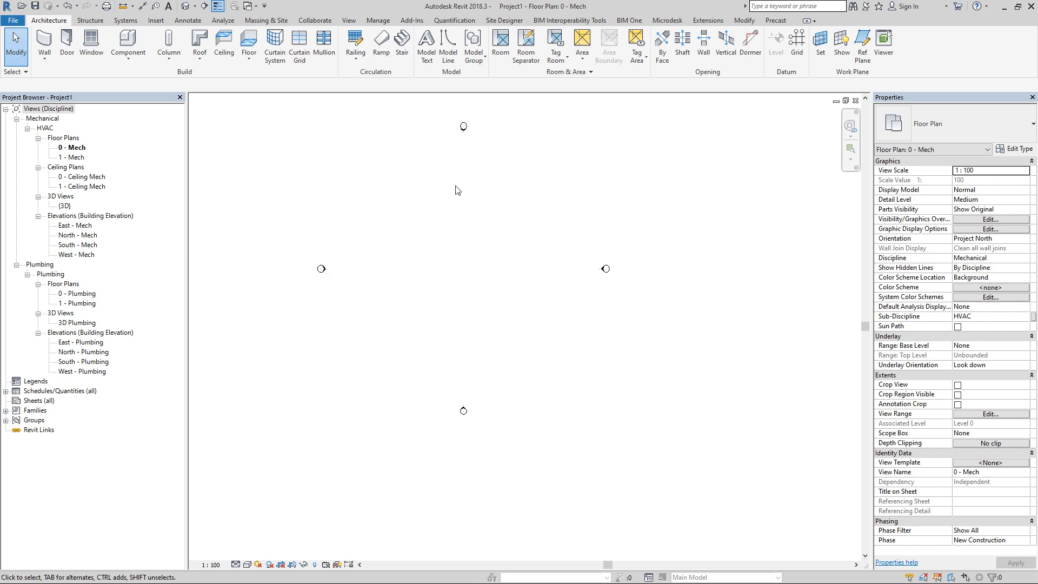
middle_drag(456, 190, 455, 212)
click(381, 20)
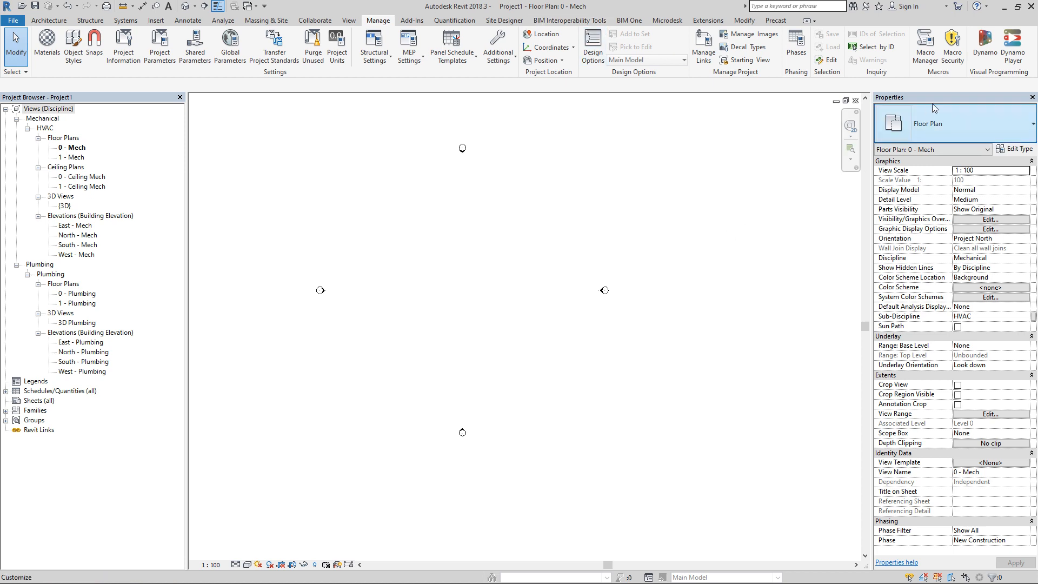
click(985, 49)
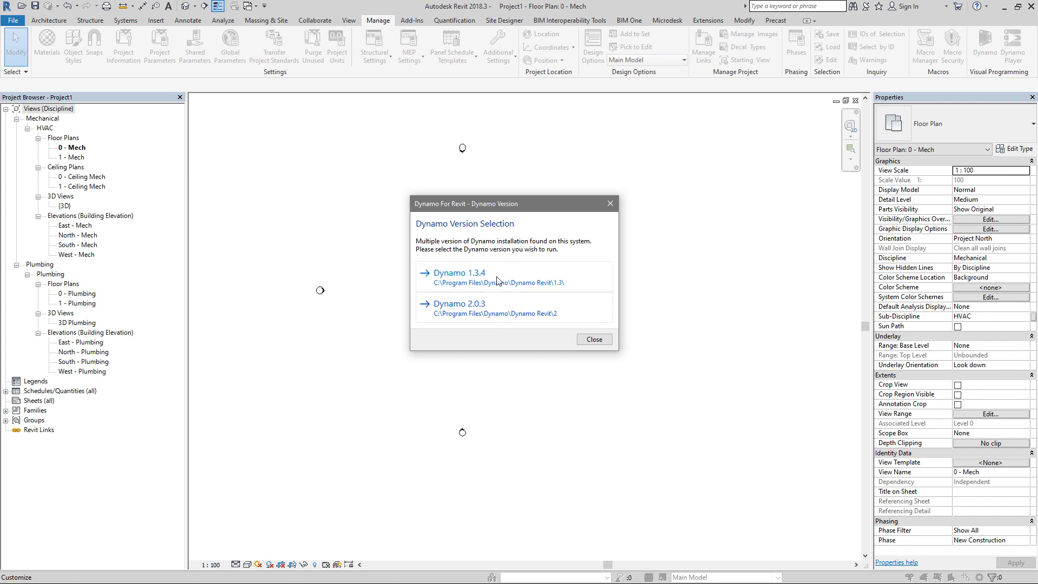
click(483, 312)
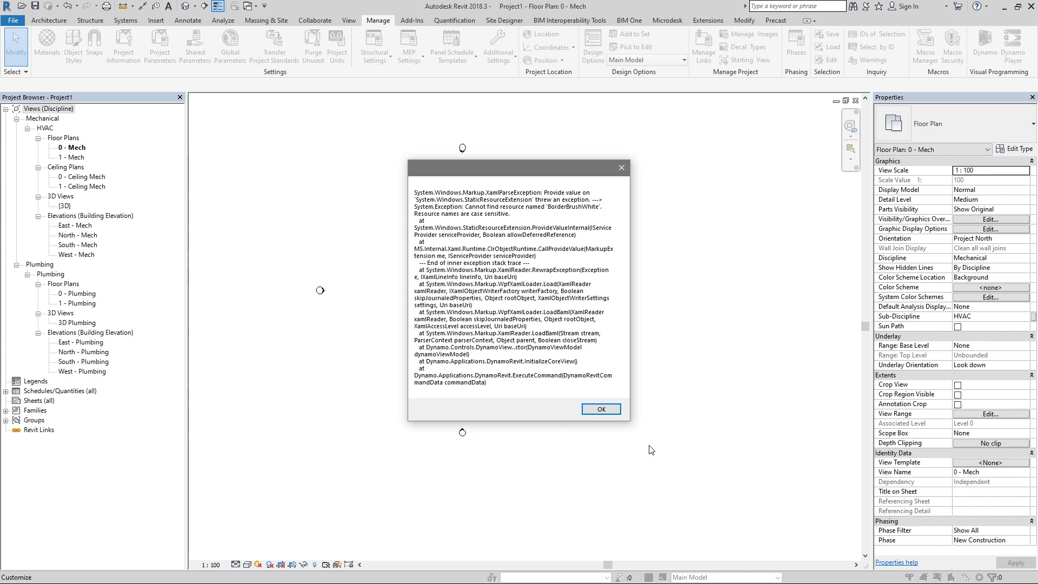
click(601, 409)
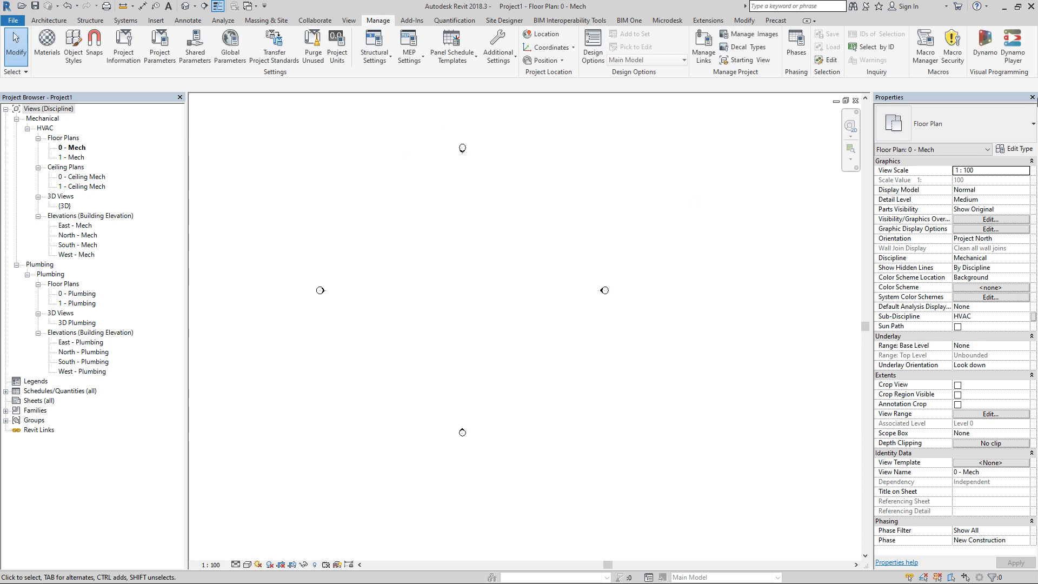
click(980, 57)
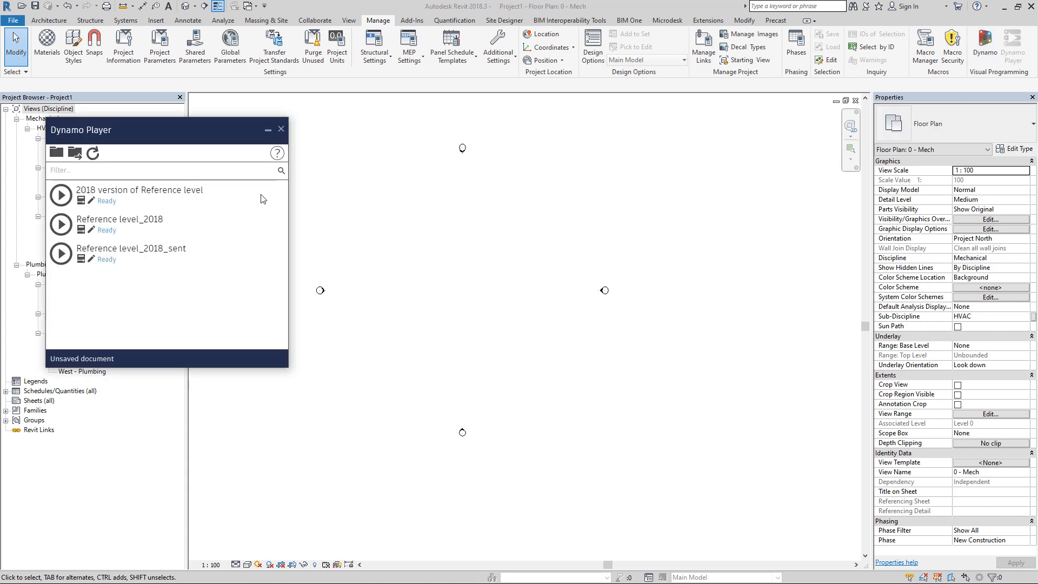
click(282, 129)
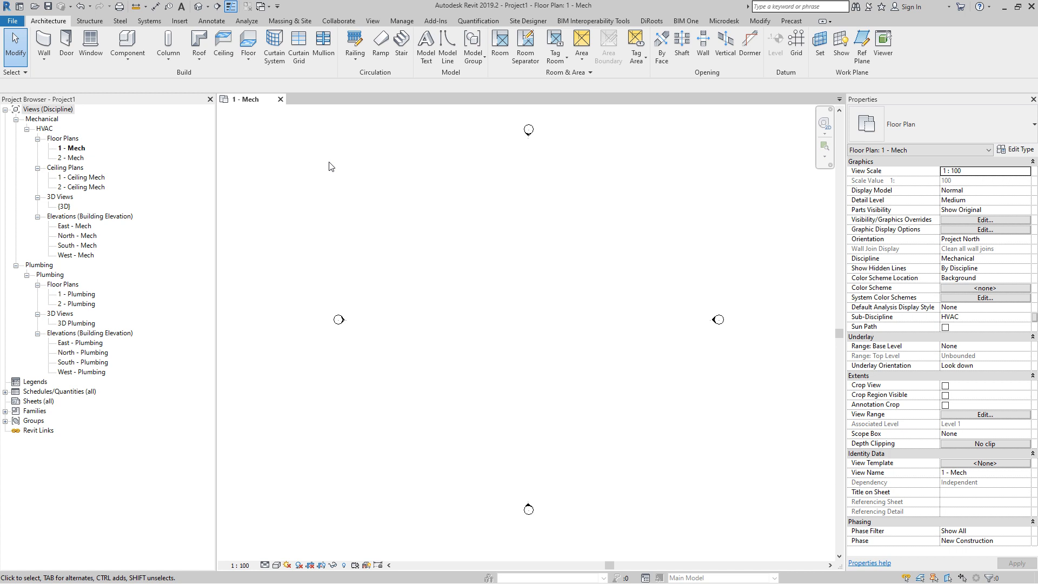
Switch to Revit 2019 and try to open ARC.rvt from the 43 Wall openings folder, detached from central
key(ctrl+o)
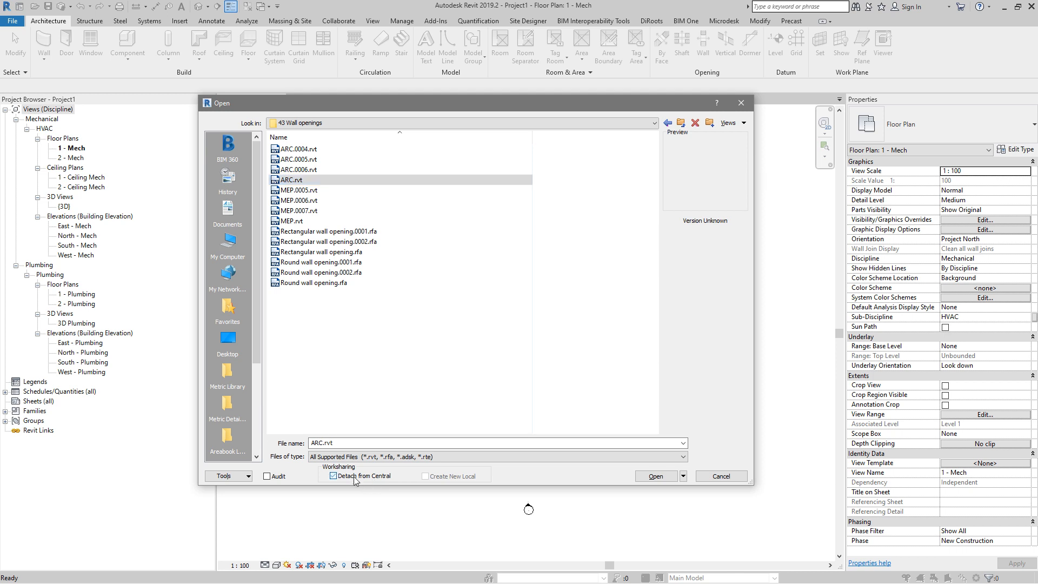
click(653, 476)
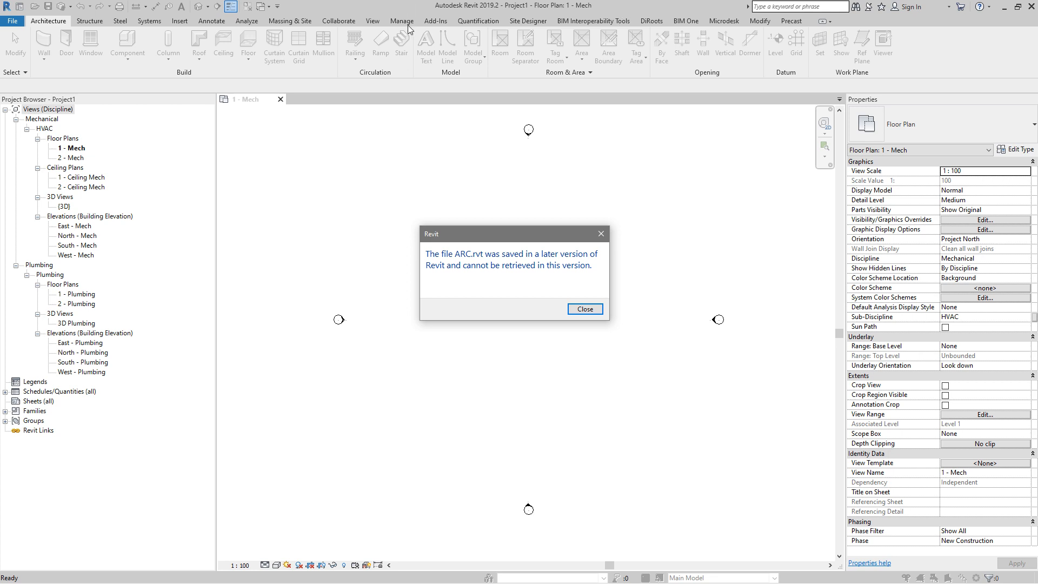
click(591, 310)
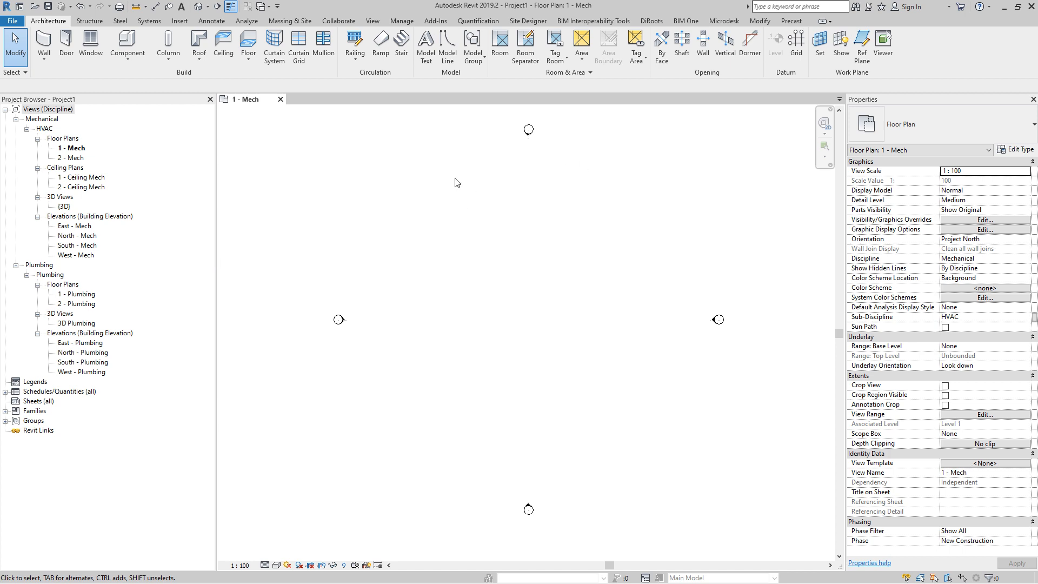
Launch Dynamo from Revit 2019 and try to open the script 01 Wall openings_R1.dyn
click(65, 167)
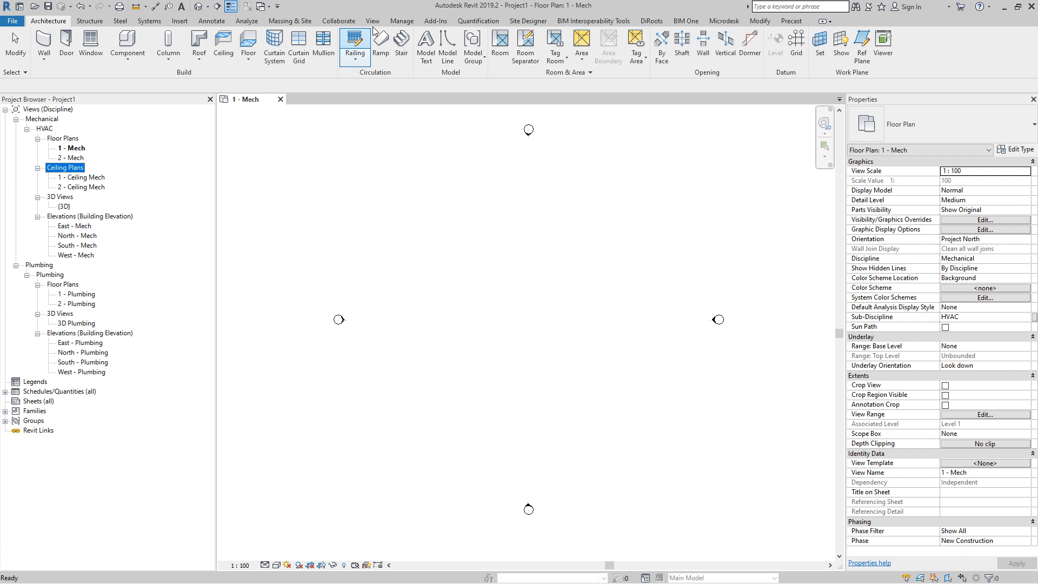
click(401, 21)
click(984, 46)
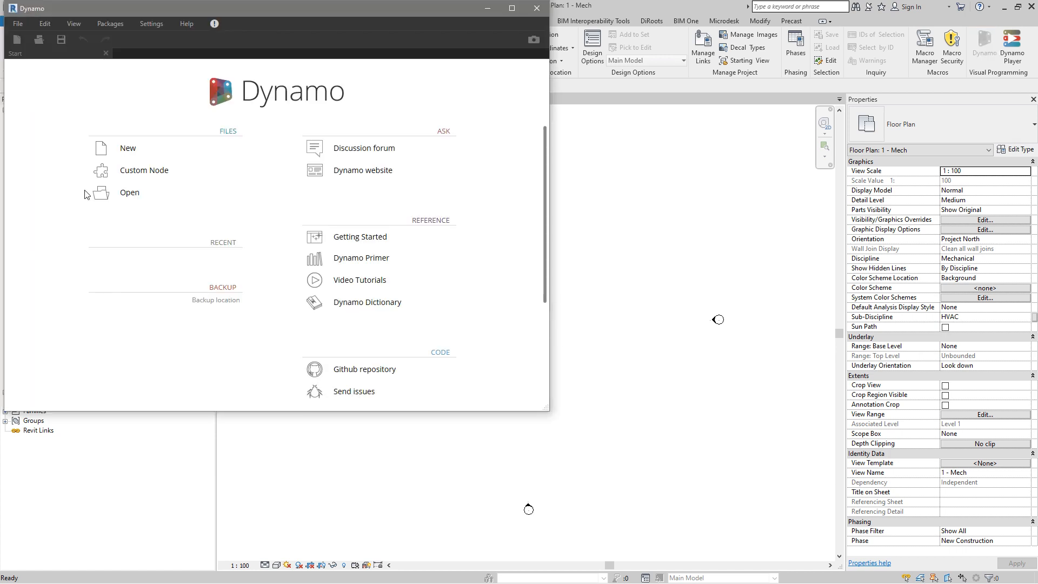
click(114, 196)
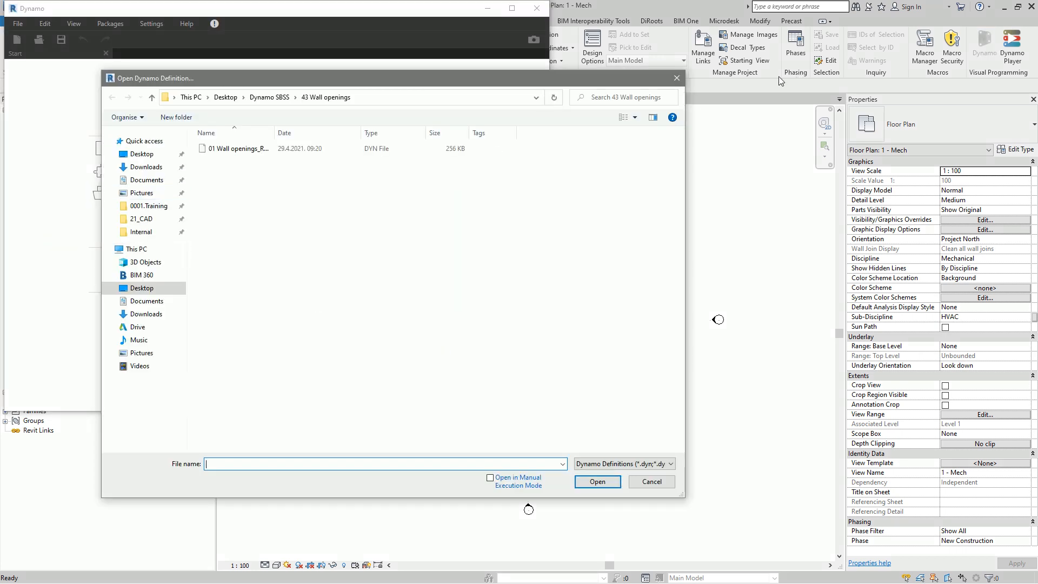
click(222, 148)
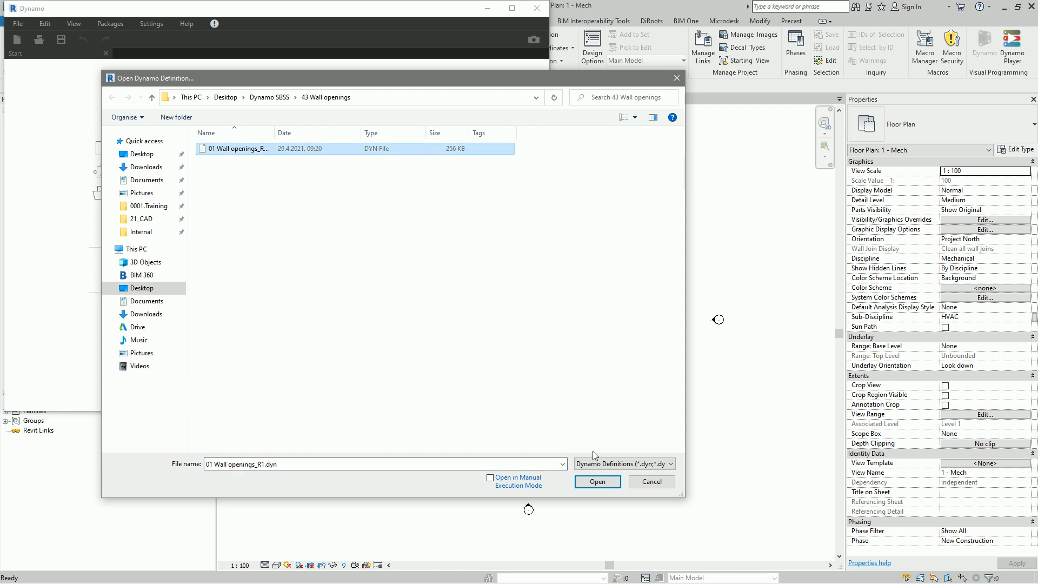
click(596, 481)
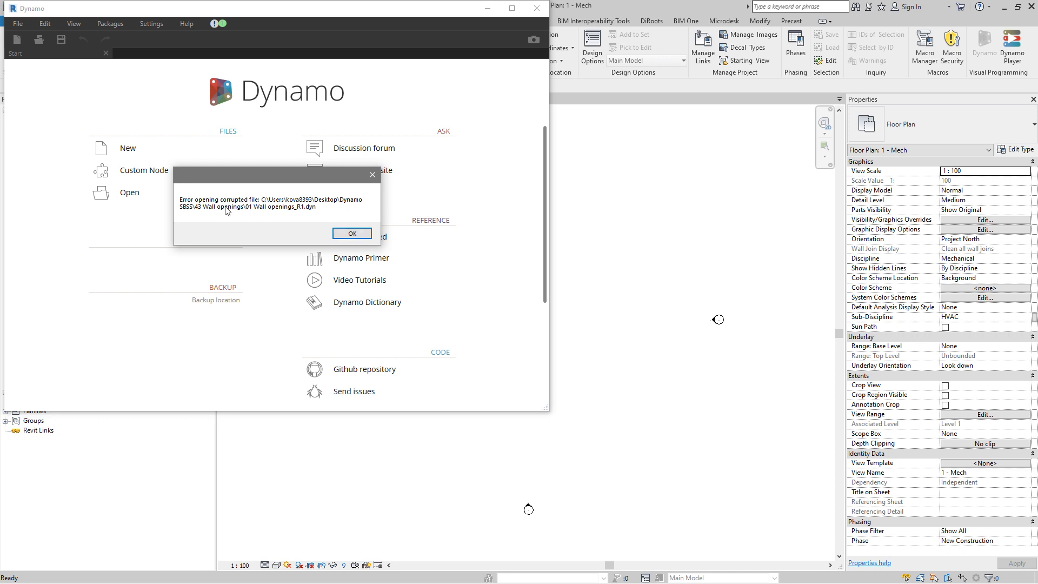
click(352, 233)
Check the Dynamo Core and Dynamo Revit version numbers in the program information
click(186, 24)
click(209, 127)
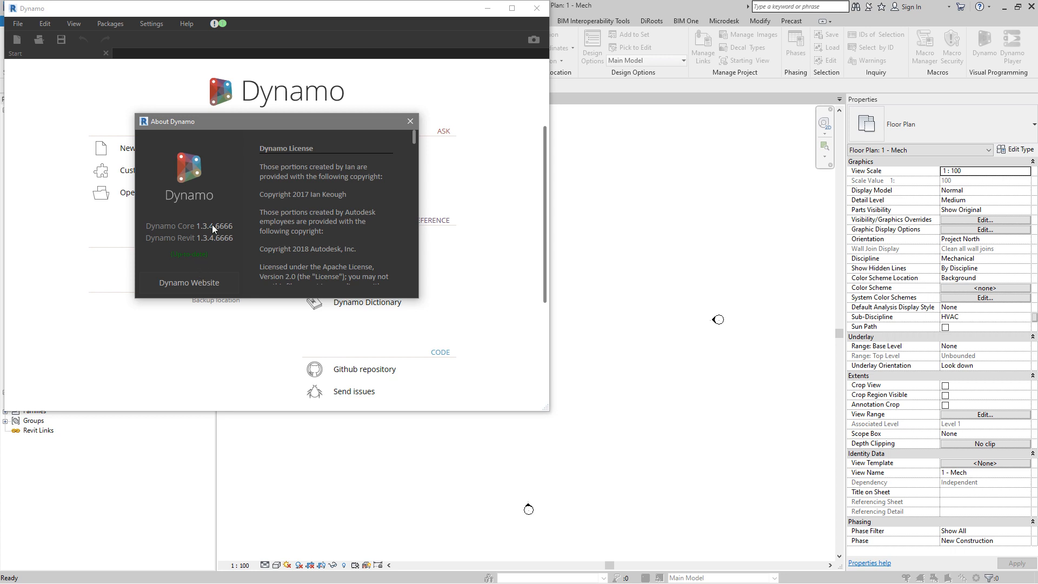
click(412, 124)
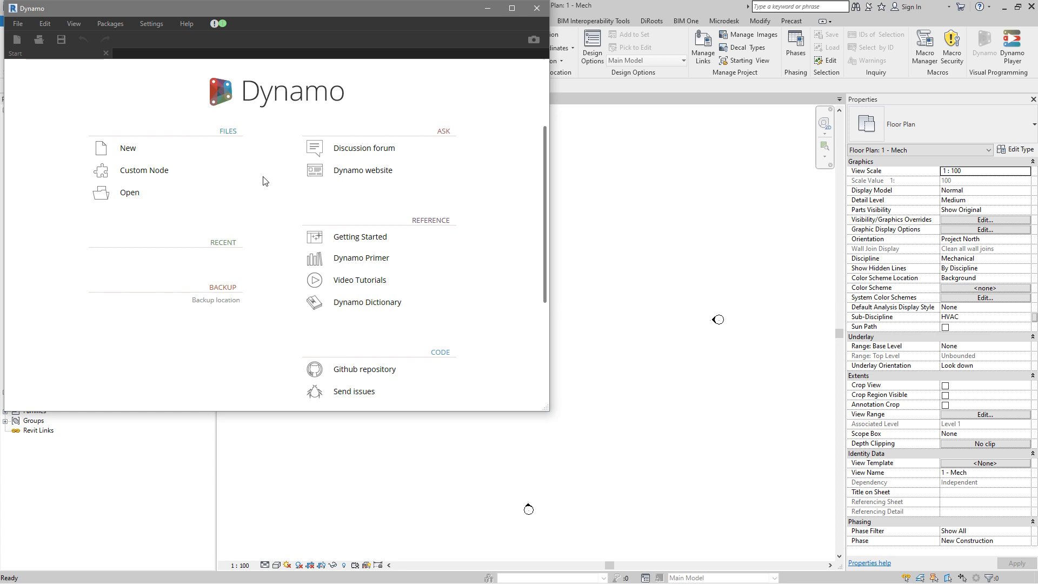
click(195, 192)
click(252, 149)
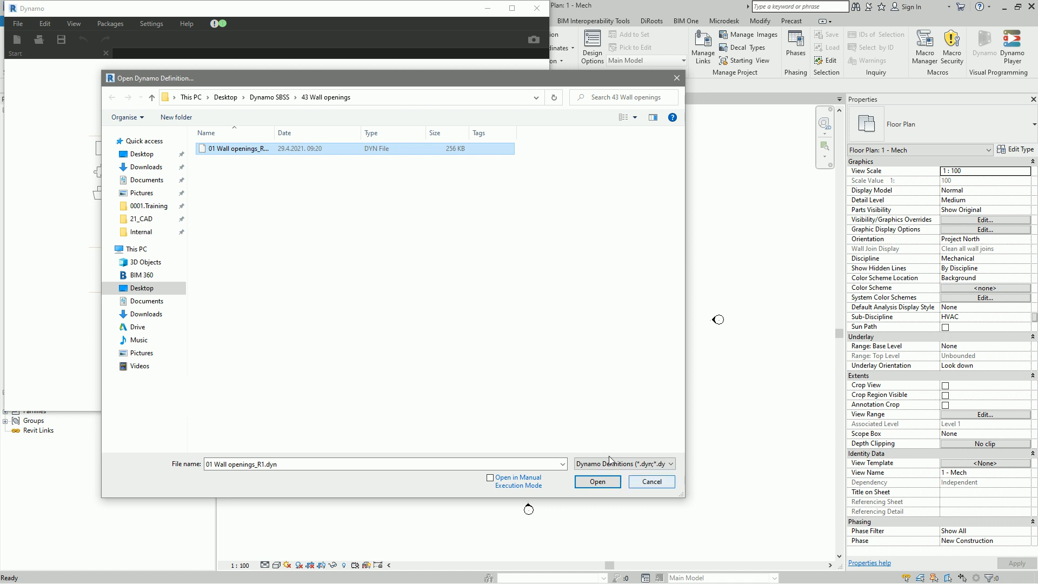
click(652, 482)
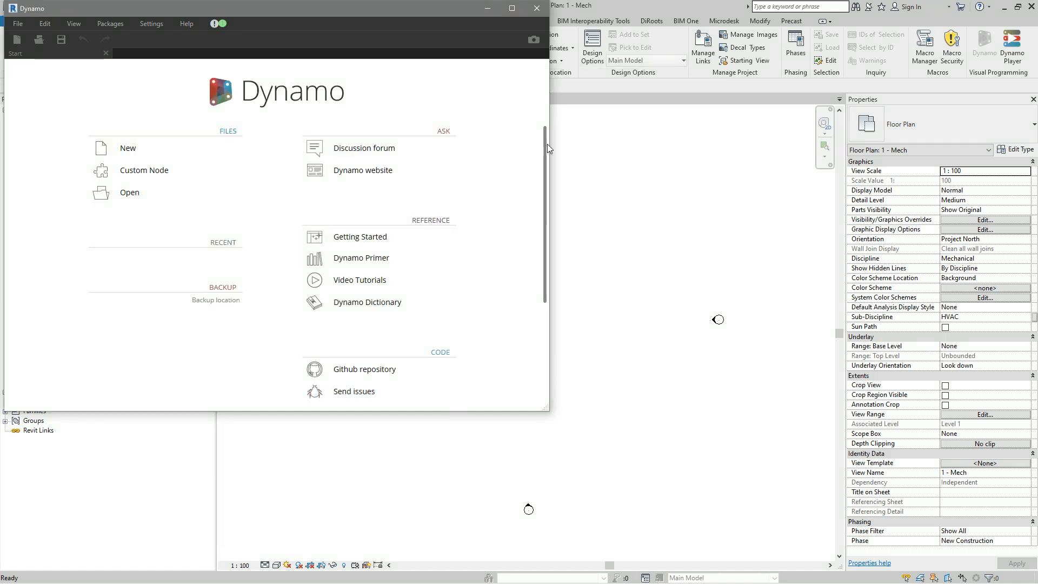
Close Dynamo, switch to Federated model.rvt in Revit 2020, and launch Dynamo there with the wall openings script's Input zone in view
click(535, 9)
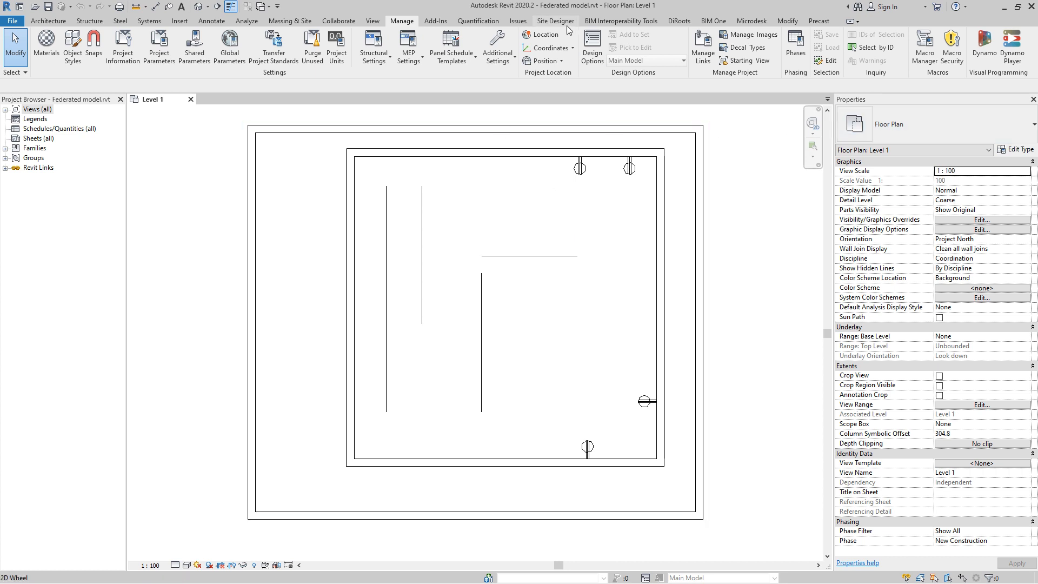
click(996, 53)
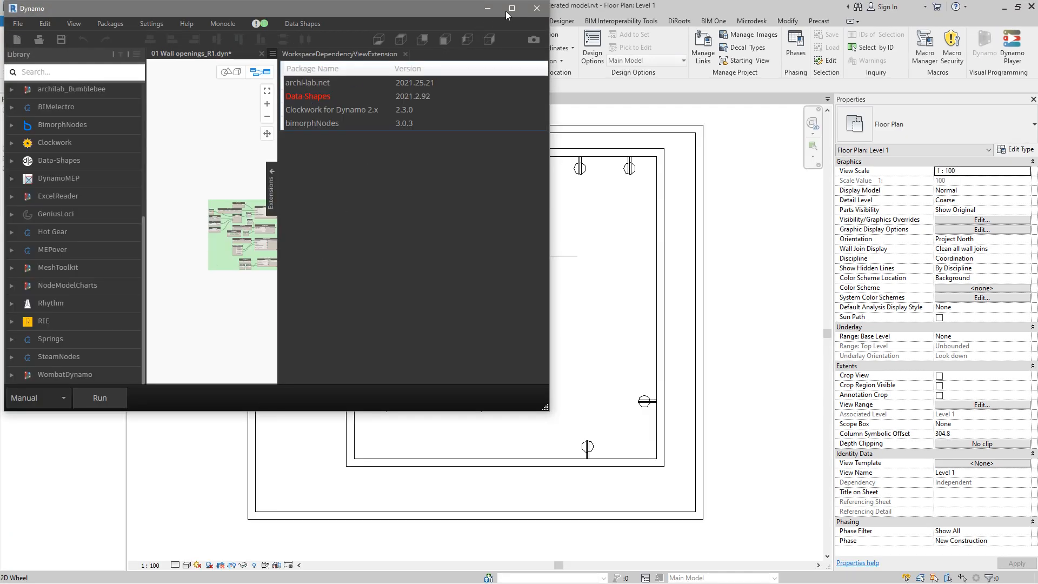
click(506, 10)
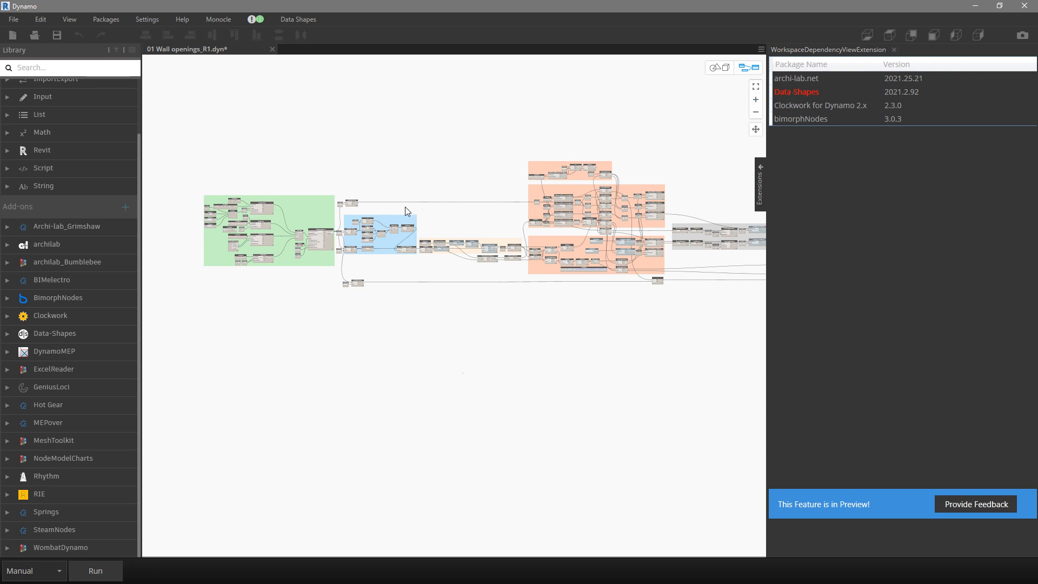
scroll(217, 227, up, 8)
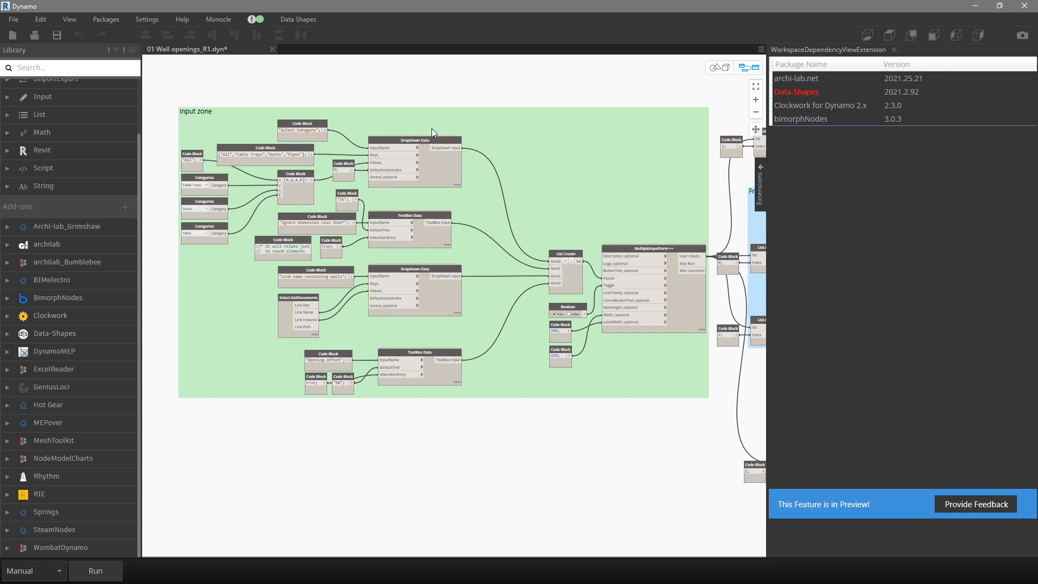
click(761, 181)
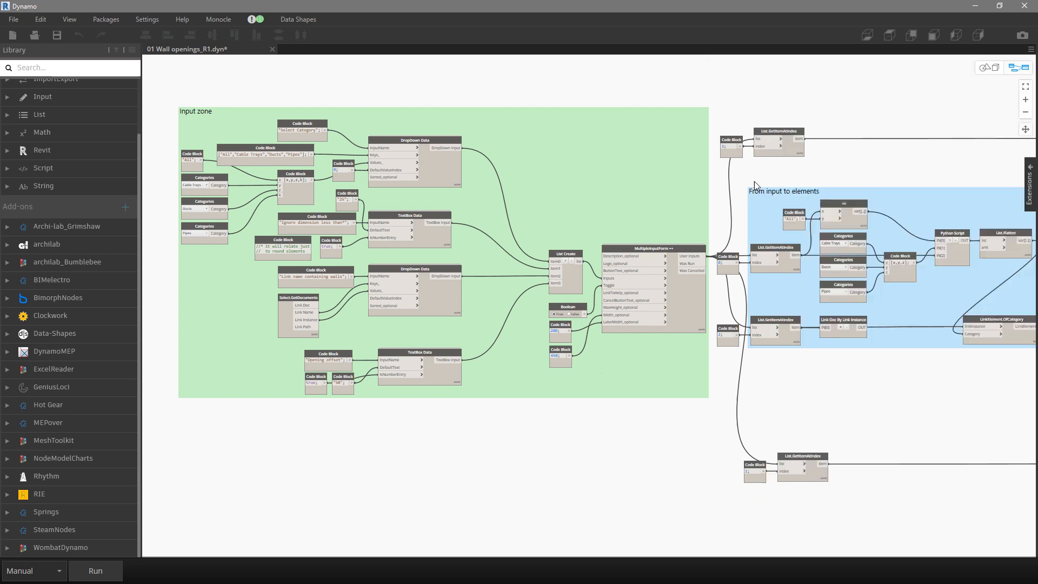
Mark the installed Data-Shapes package for uninstallation and close the list of installed packages
click(107, 20)
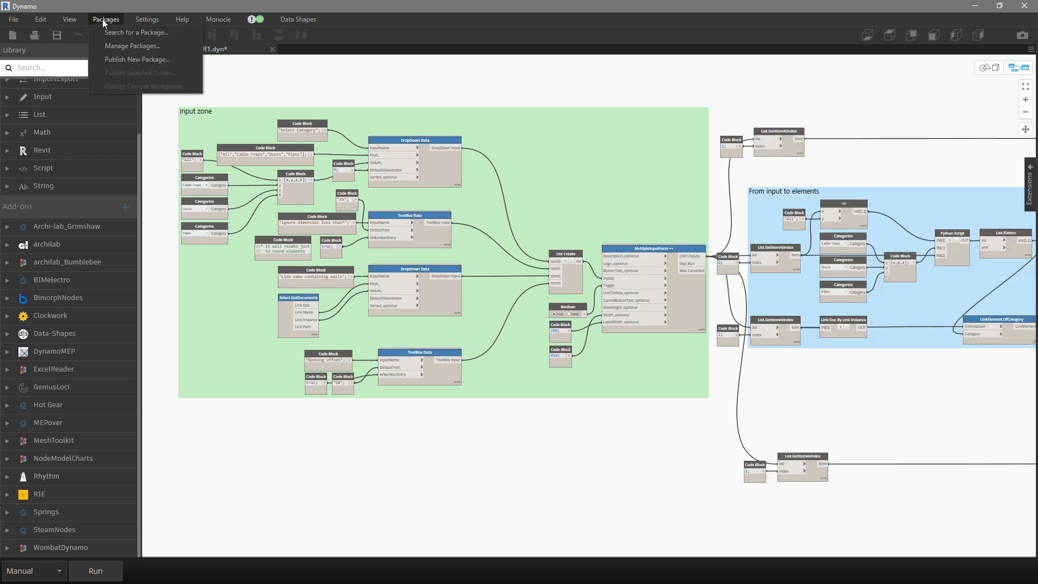
click(125, 46)
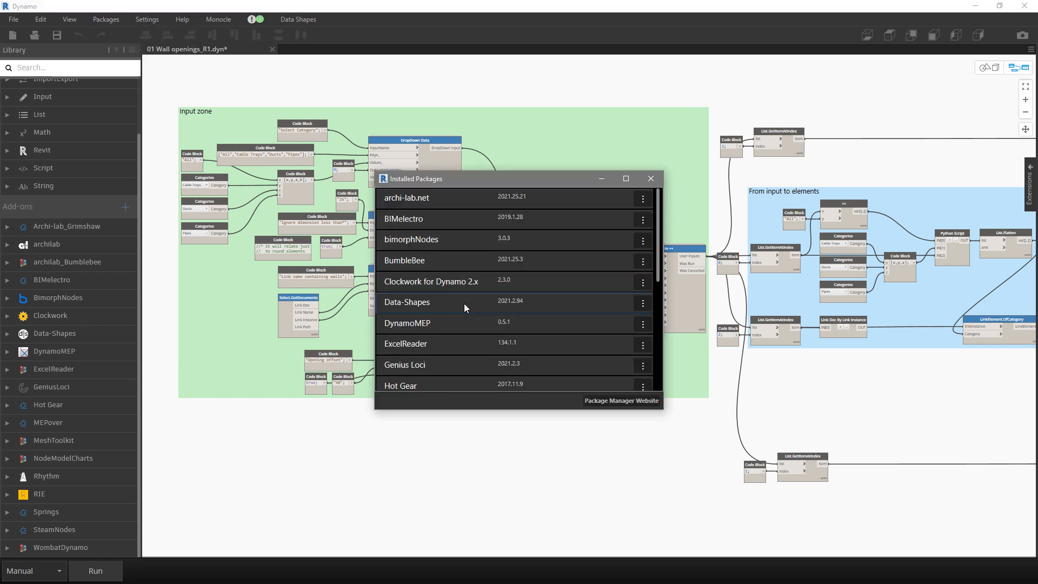
click(647, 300)
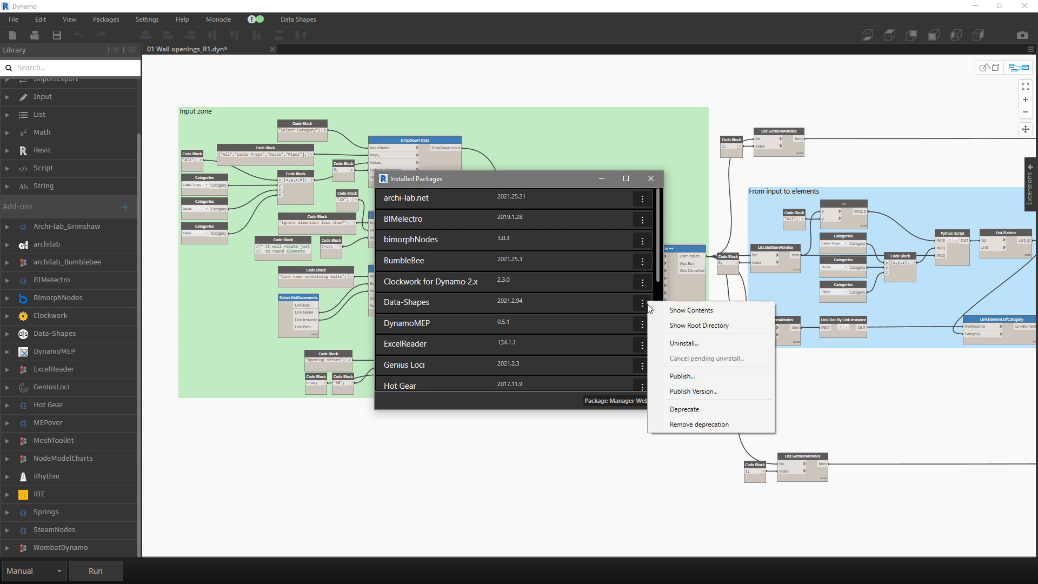
click(682, 343)
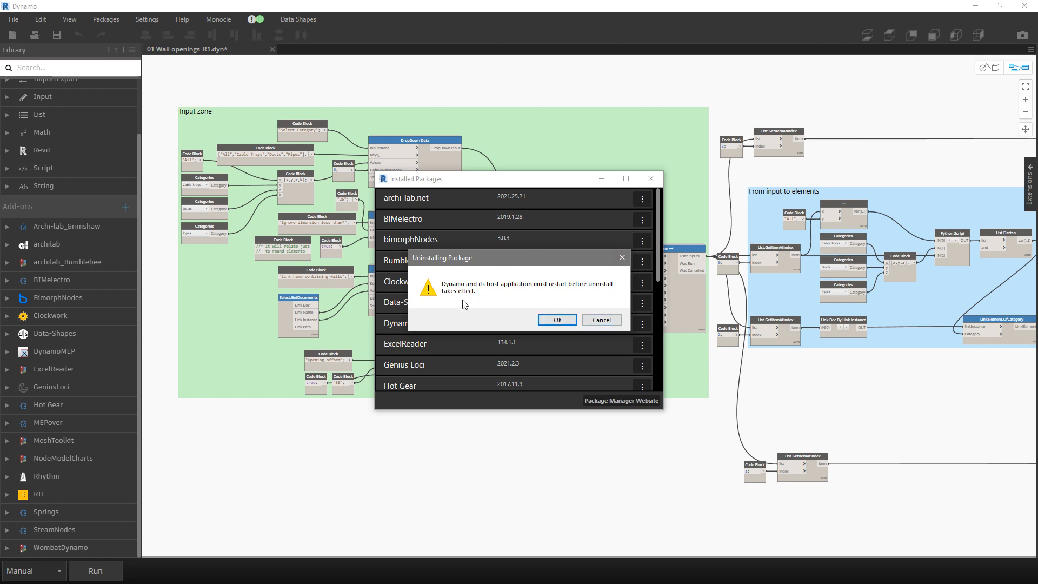
click(556, 322)
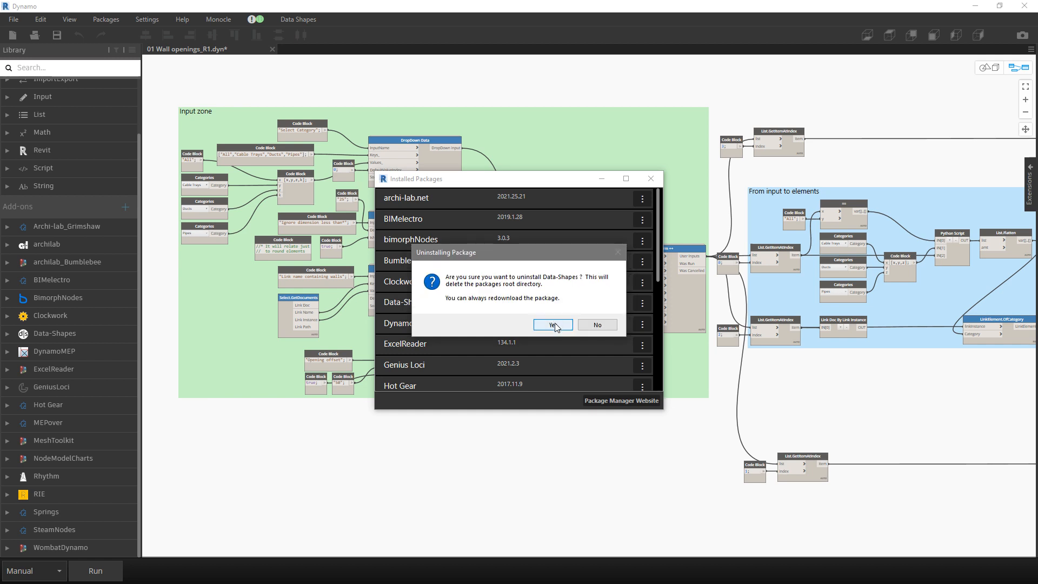
click(552, 324)
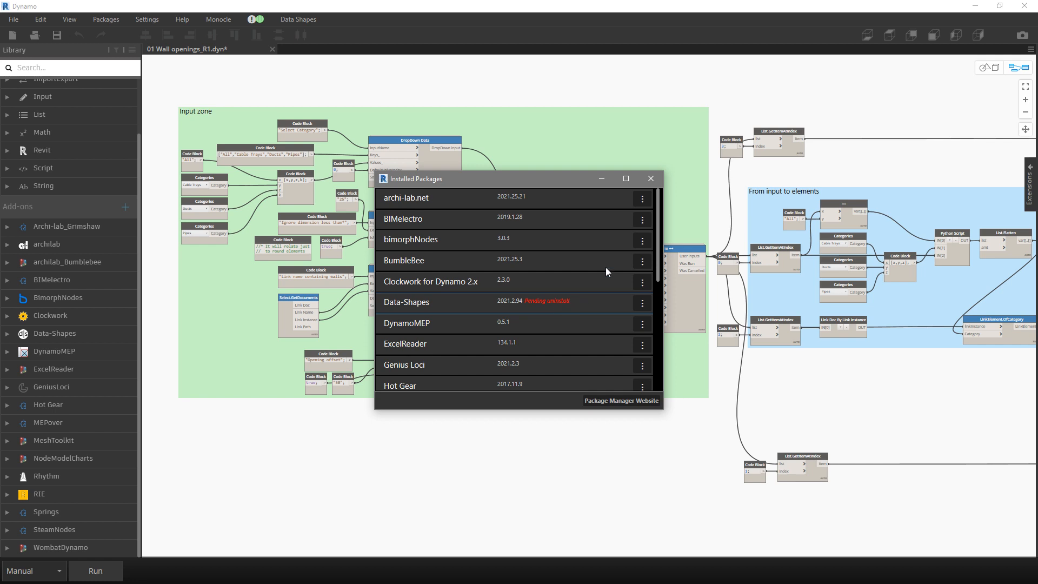
click(651, 179)
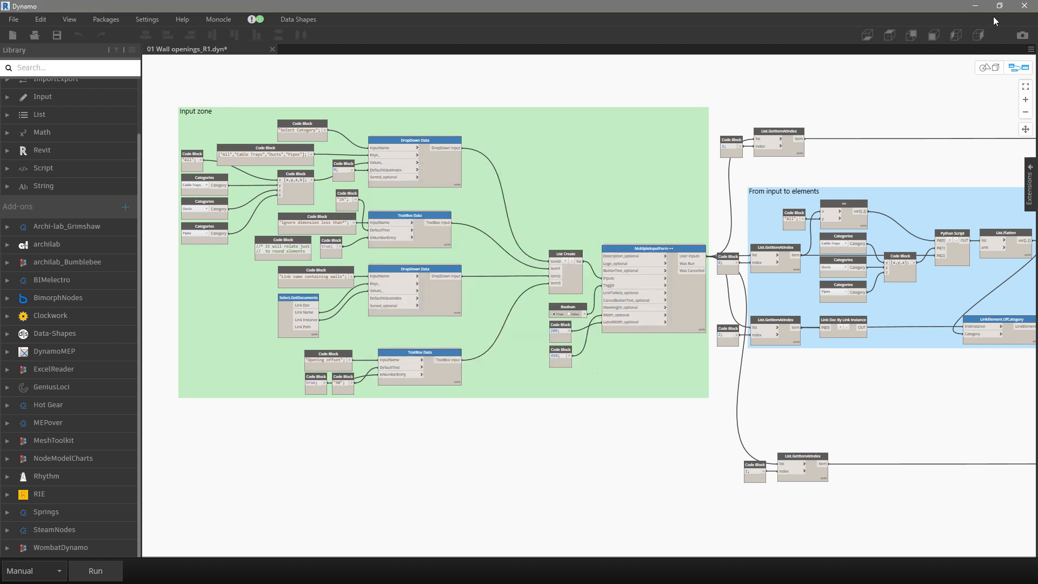
Close Dynamo and Revit 2020, and start Revit 2020 again
click(1024, 6)
click(550, 320)
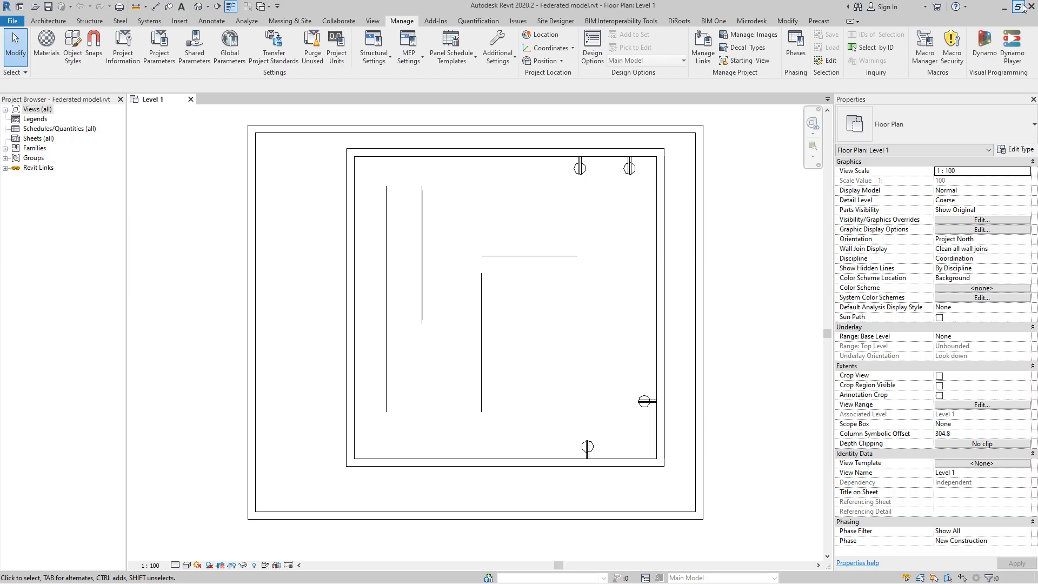
click(1032, 6)
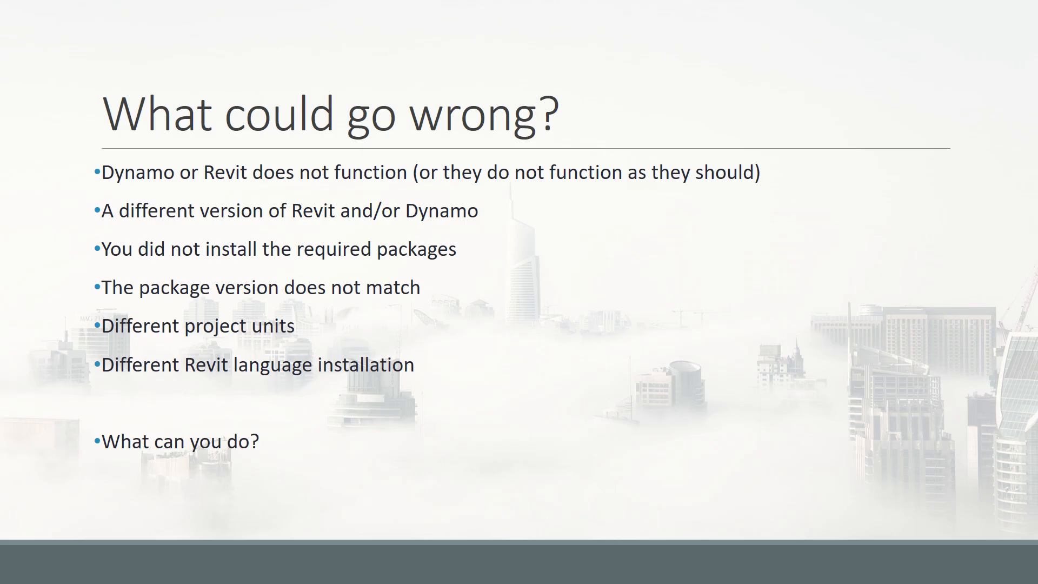
key(super)
text(rev)
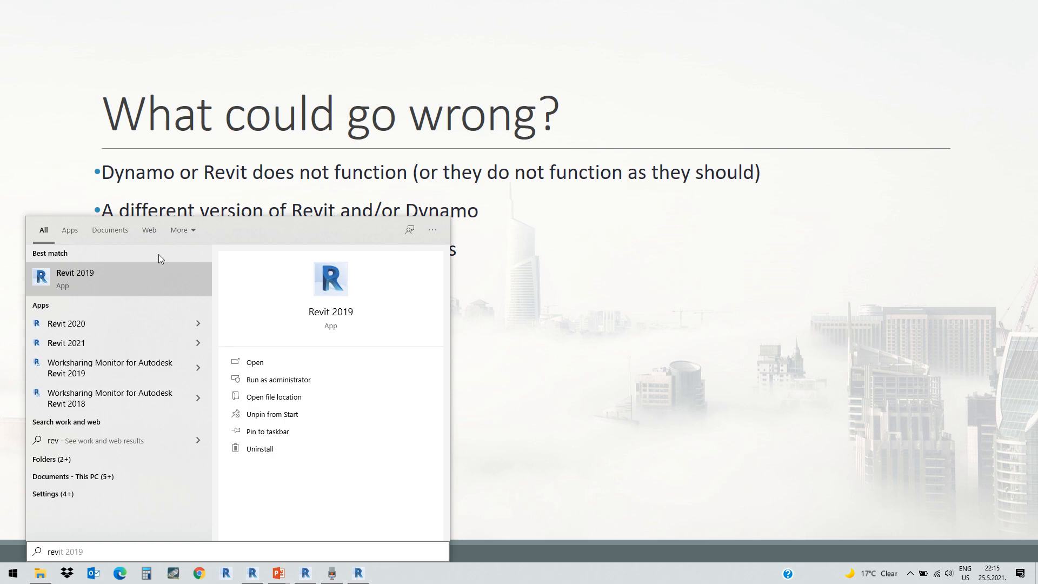
click(112, 326)
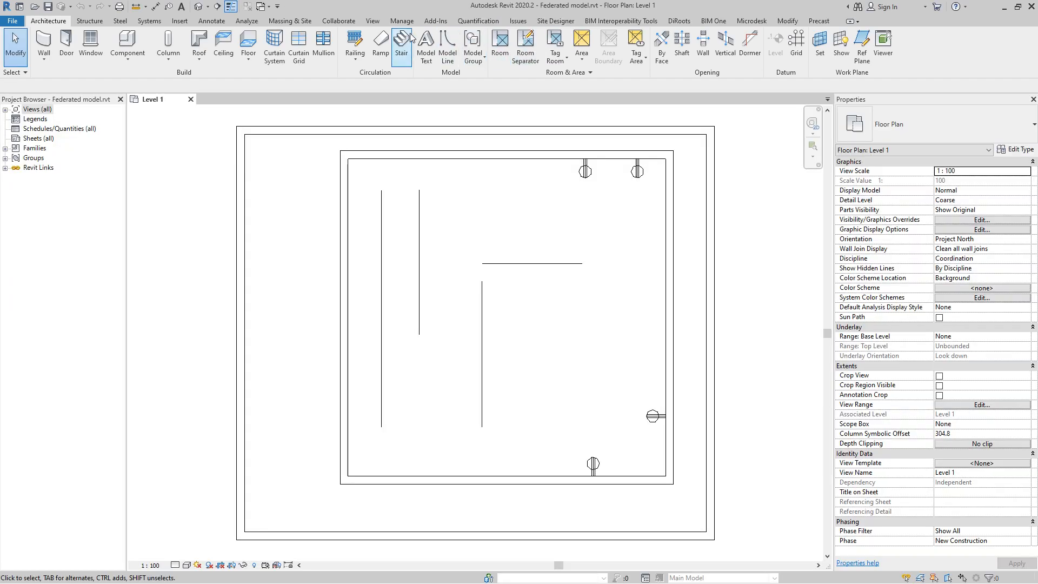
Launch Dynamo in a maximized window with the workspace dependency list hidden and the wall openings script's Input zone in view
click(984, 46)
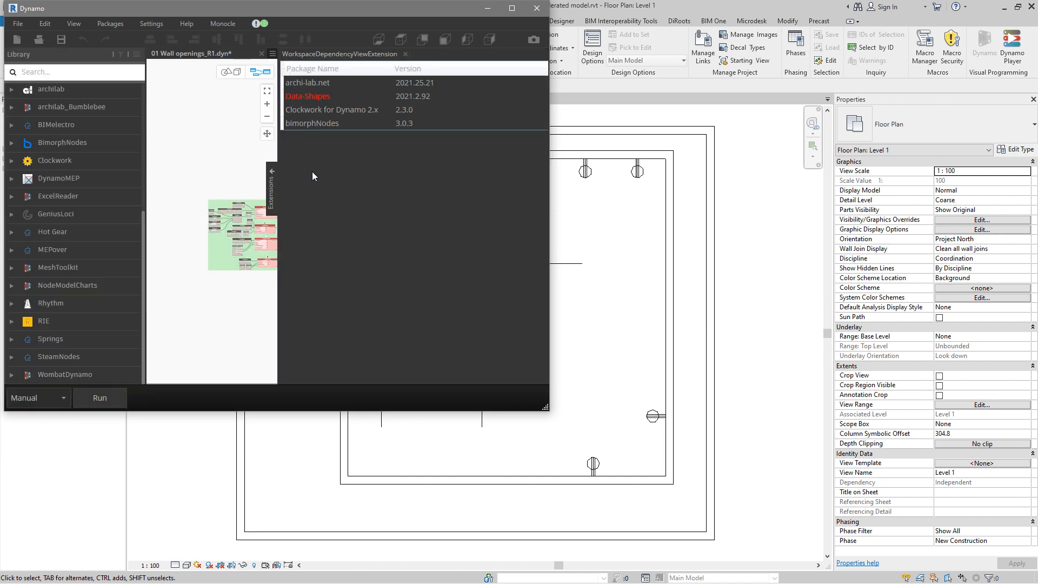
click(272, 192)
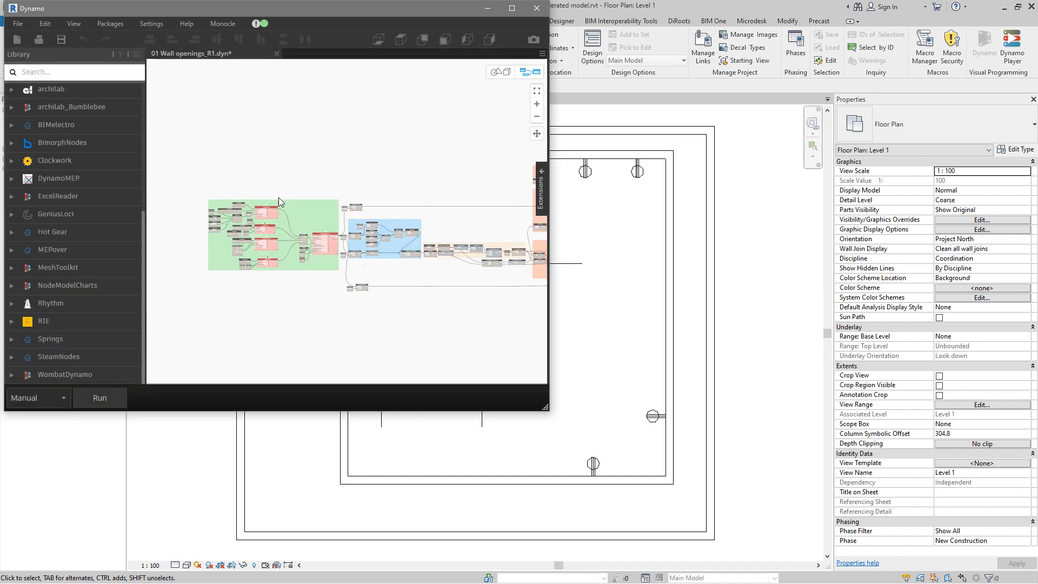
click(512, 8)
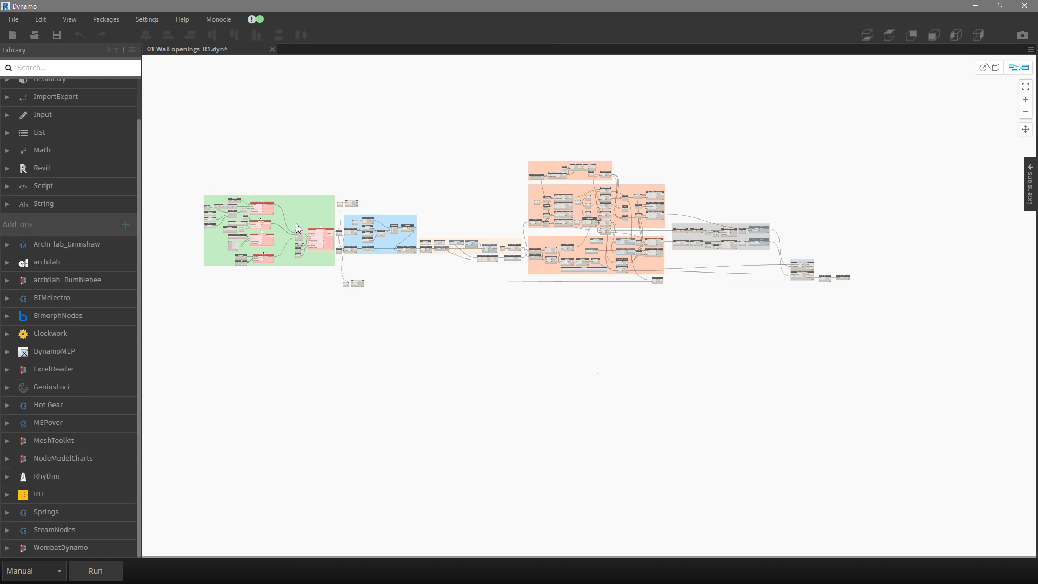
scroll(211, 213, up, 2)
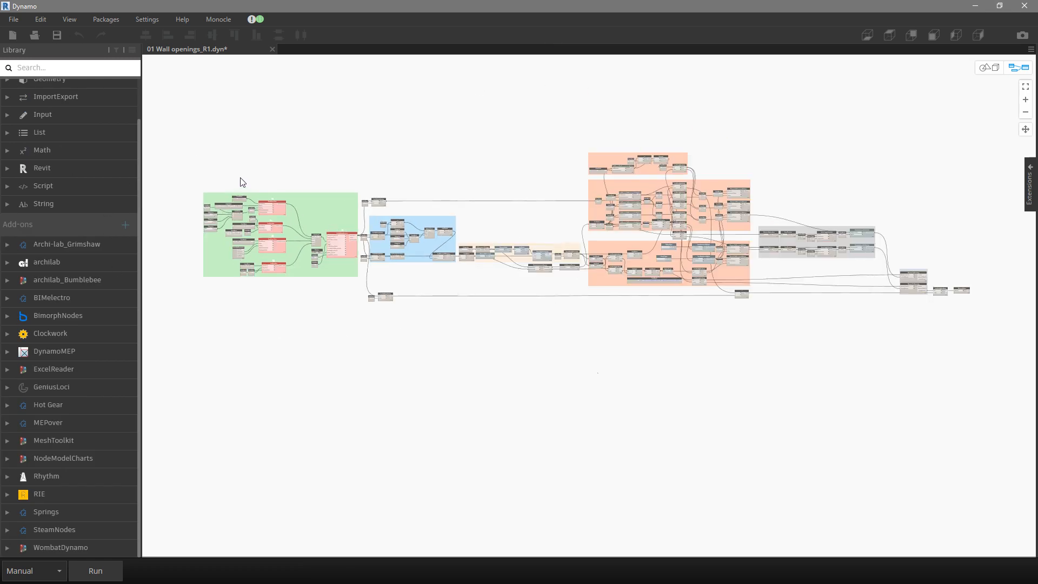
scroll(255, 212, up, 1)
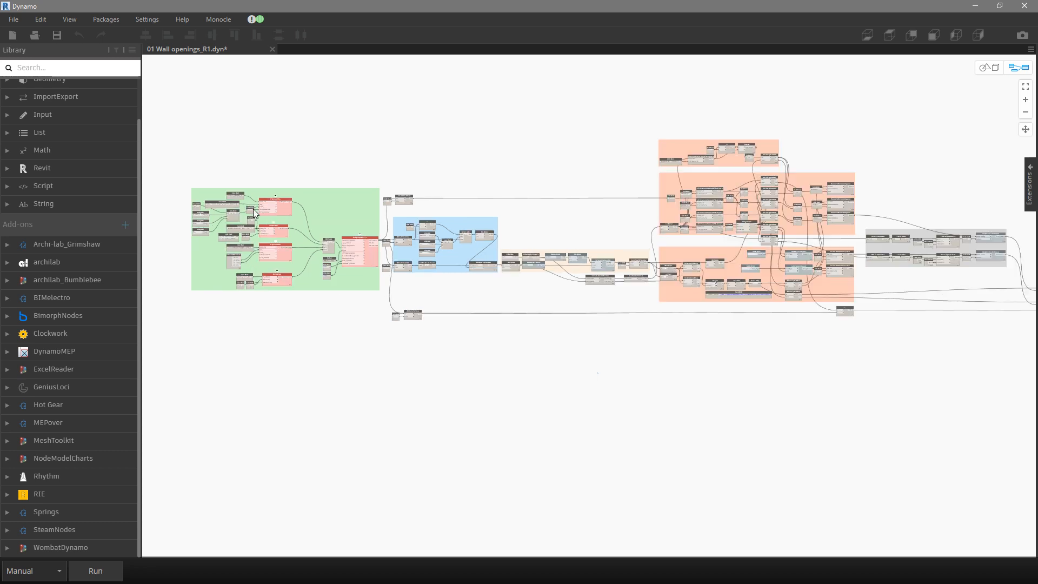
scroll(257, 210, up, 5)
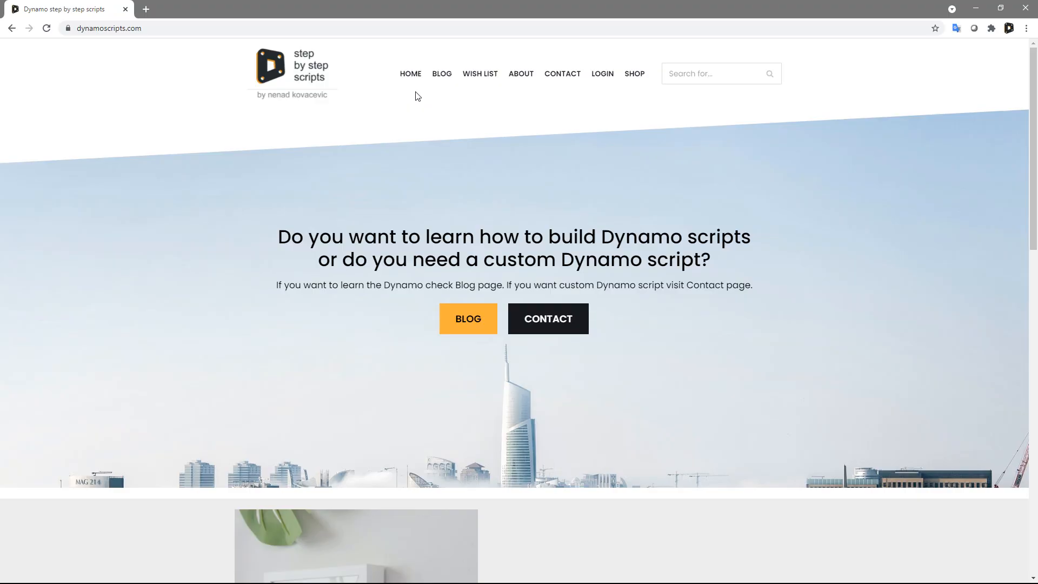
Switch to the browser and open the "Wall openings for MEP installations" post from the dynamoscripts.com blog
click(438, 81)
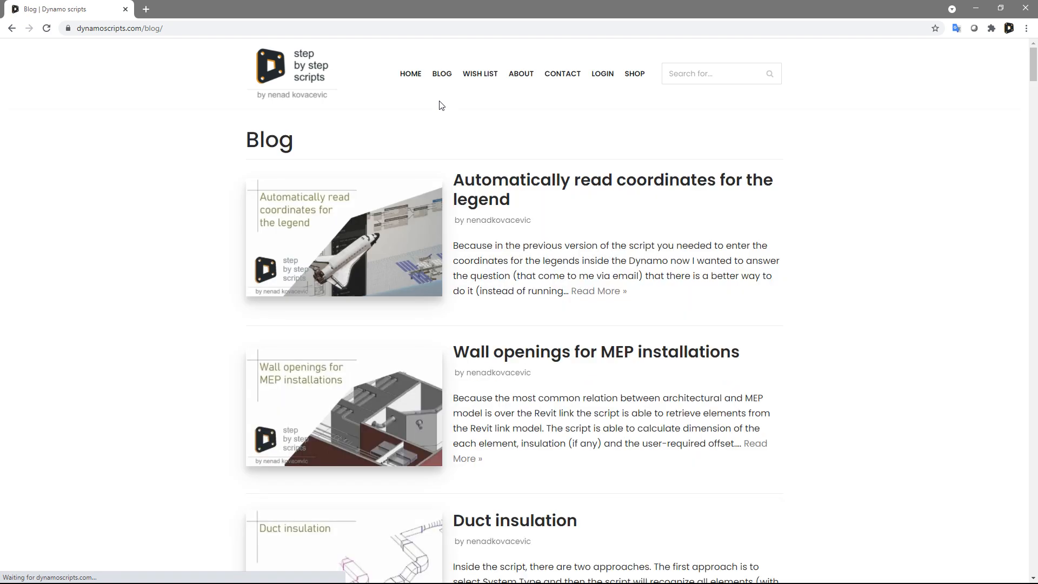
scroll(403, 213, down, 2)
click(521, 249)
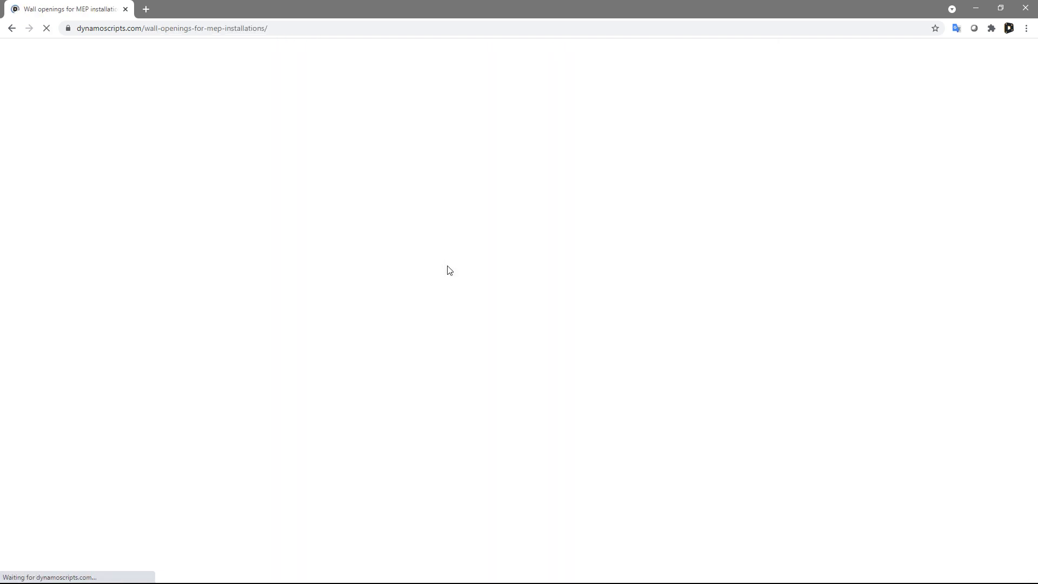
scroll(416, 234, down, 2)
scroll(416, 233, down, 8)
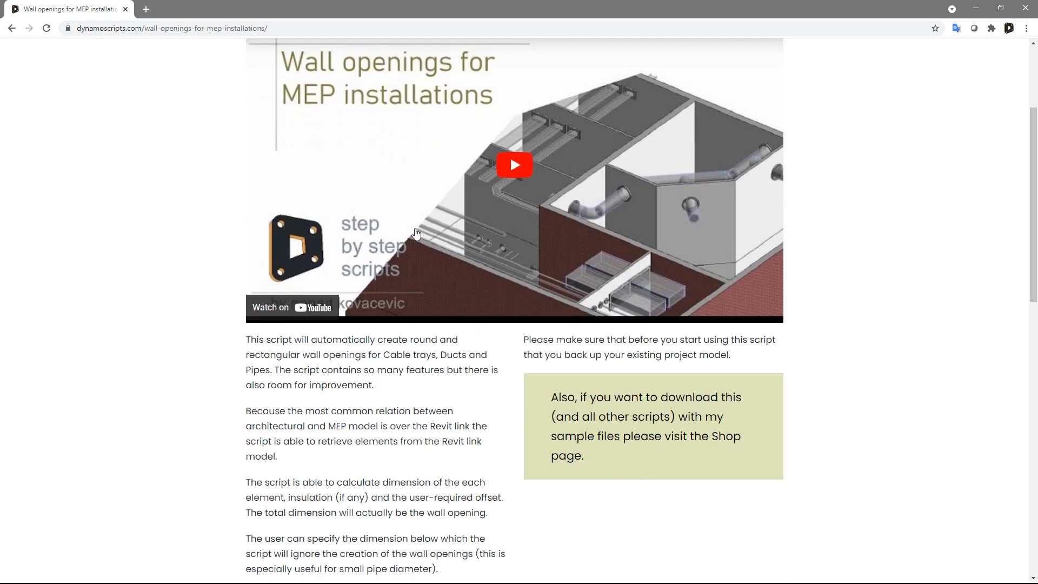
Examine the Dynamo packages and versions that the wall openings post lists as used by the script
drag(359, 389, 248, 345)
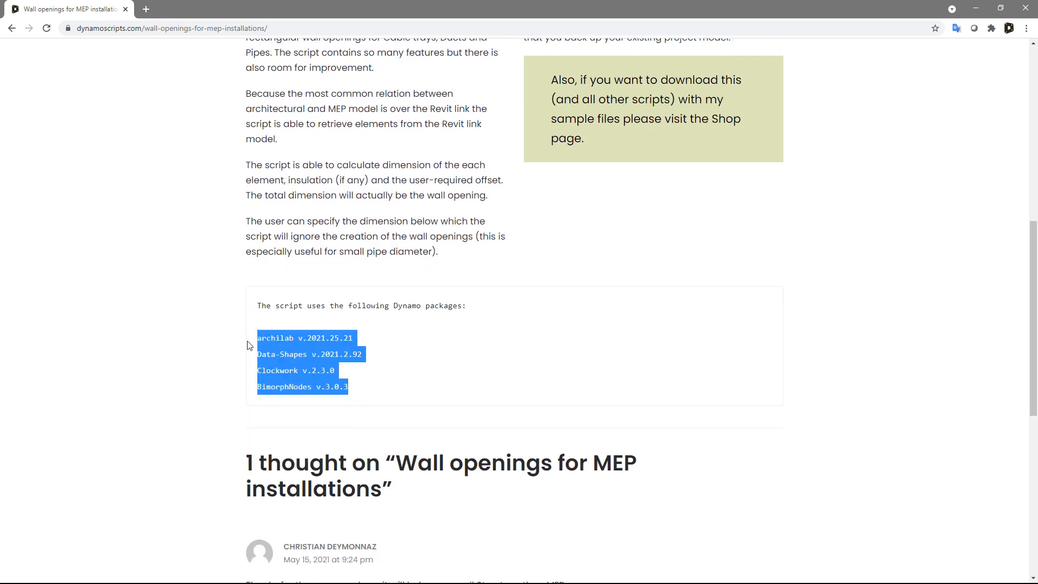
click(291, 355)
scroll(297, 348, up, 9)
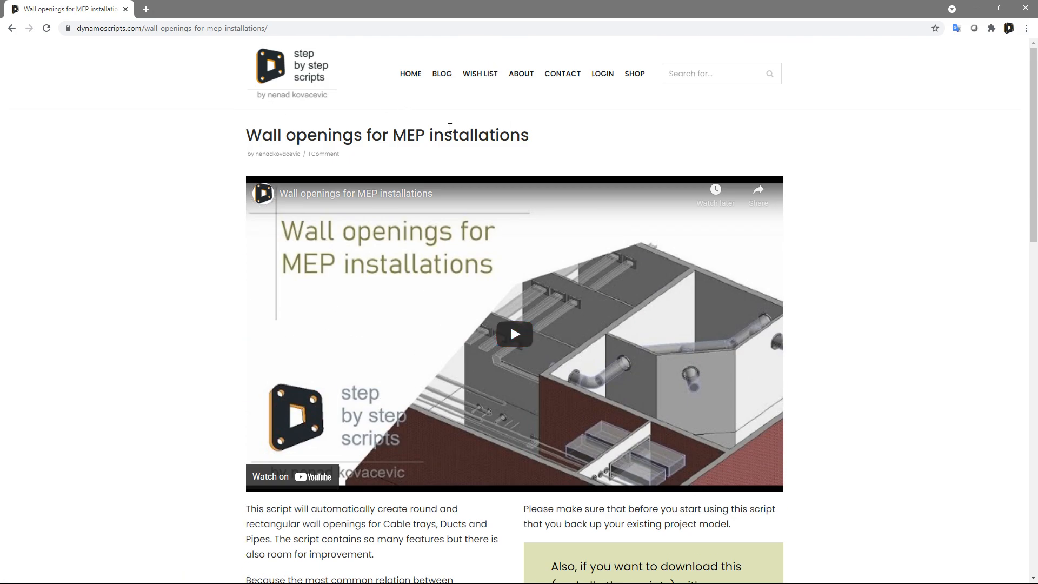
scroll(318, 454, down, 9)
scroll(295, 338, down, 1)
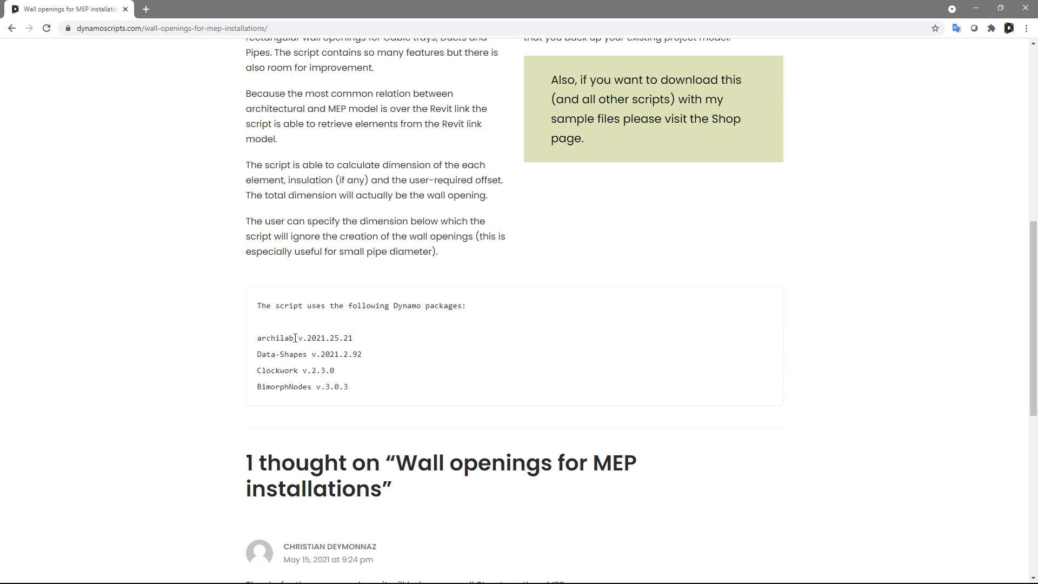
drag(355, 387, 258, 341)
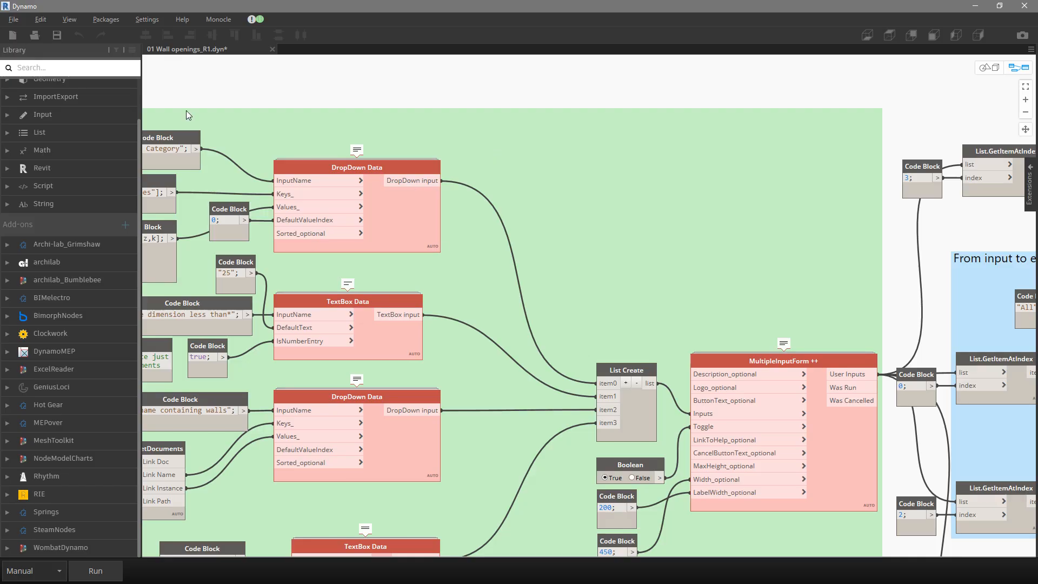
Switch back to Dynamo and search the online packages for "Data-"
click(108, 21)
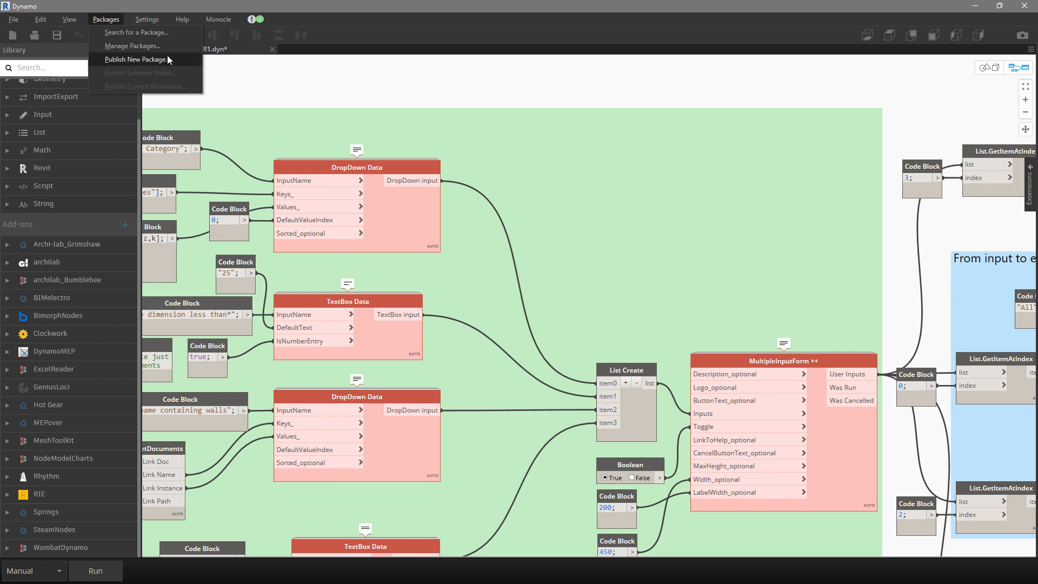
click(440, 69)
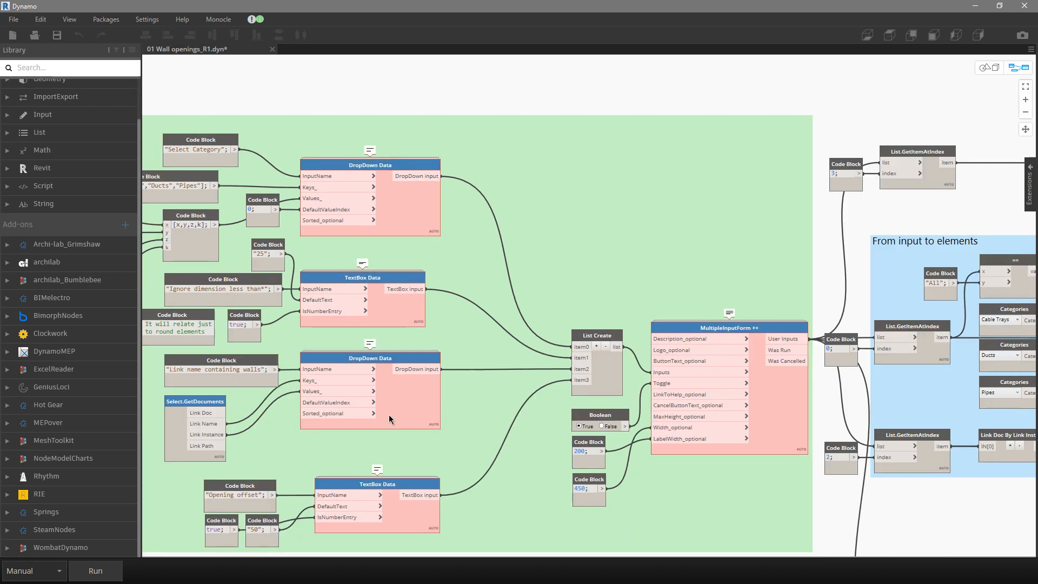
scroll(528, 112, down, 3)
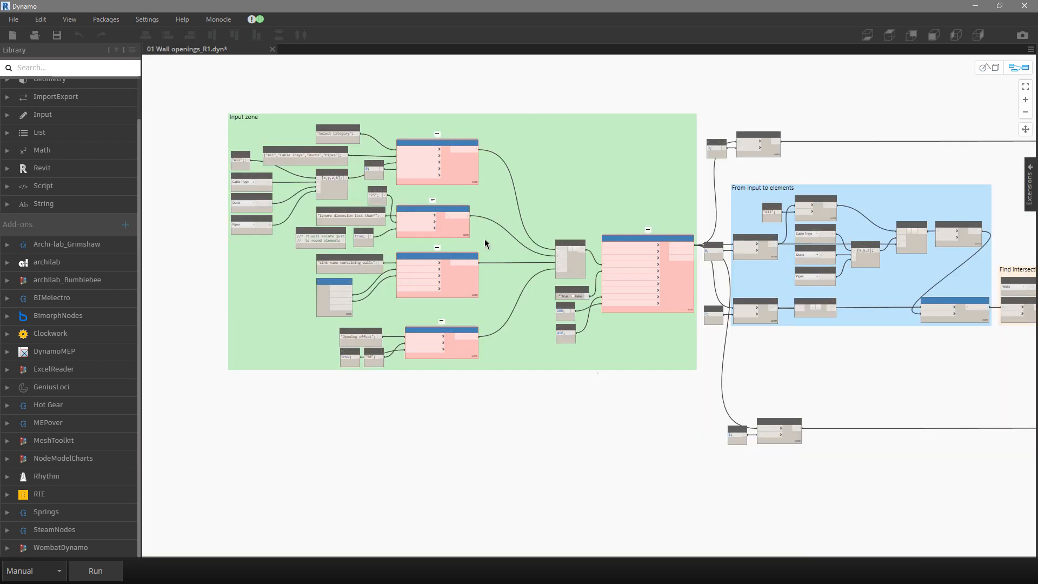
scroll(484, 239, up, 2)
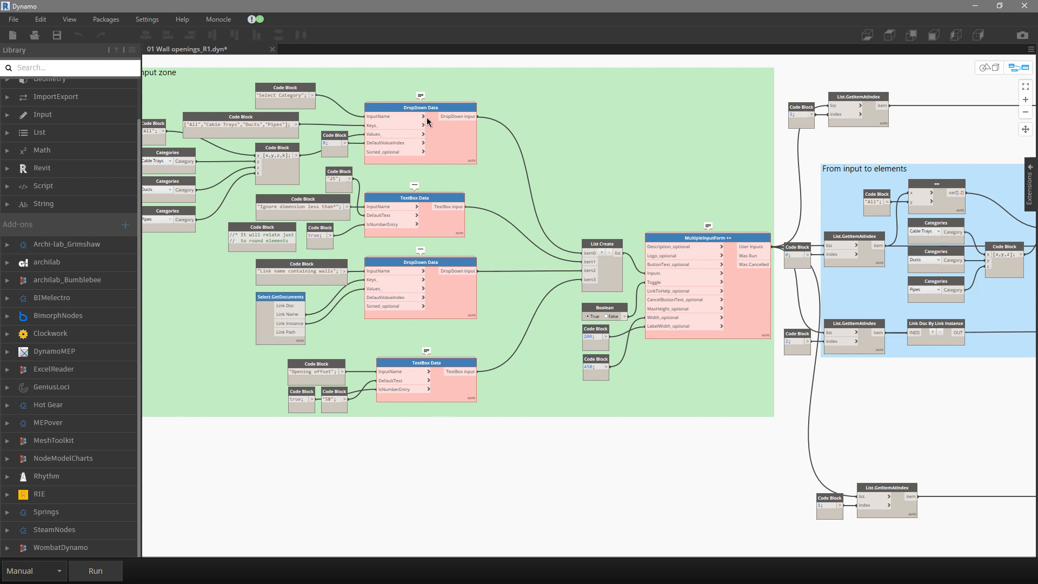
mouse_move(436, 102)
click(111, 20)
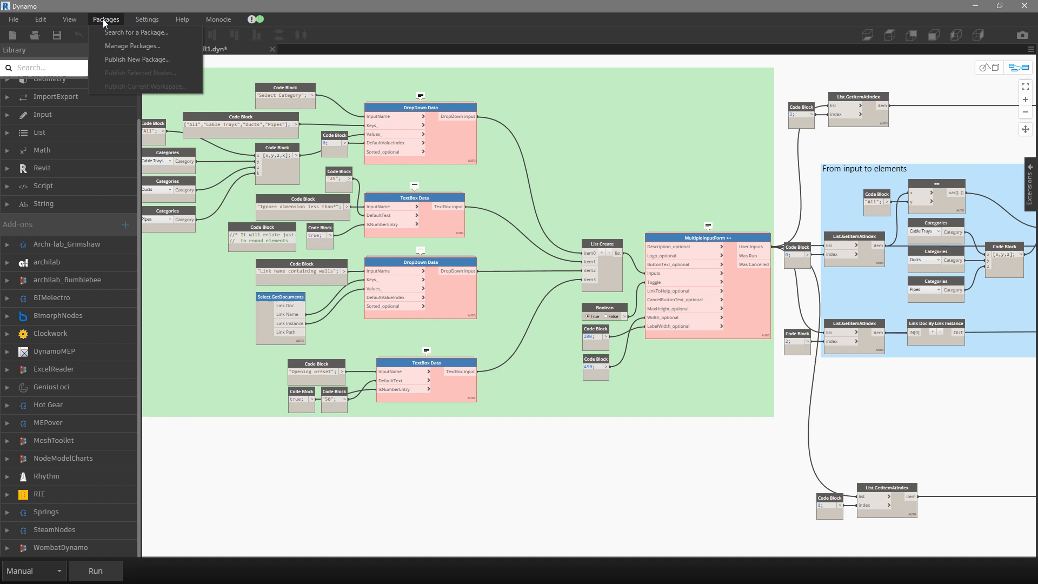
click(122, 34)
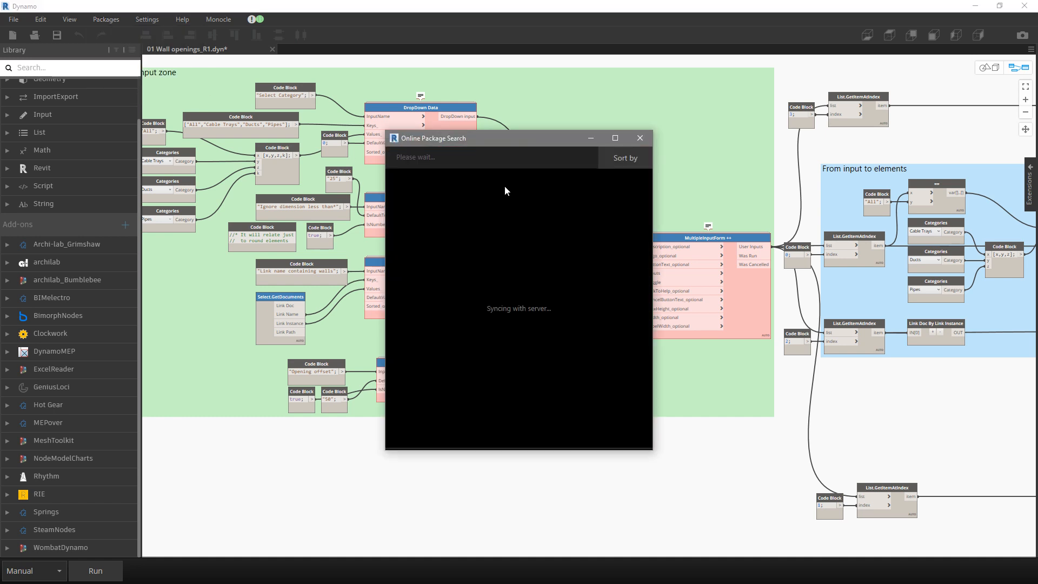
drag(491, 138, 657, 100)
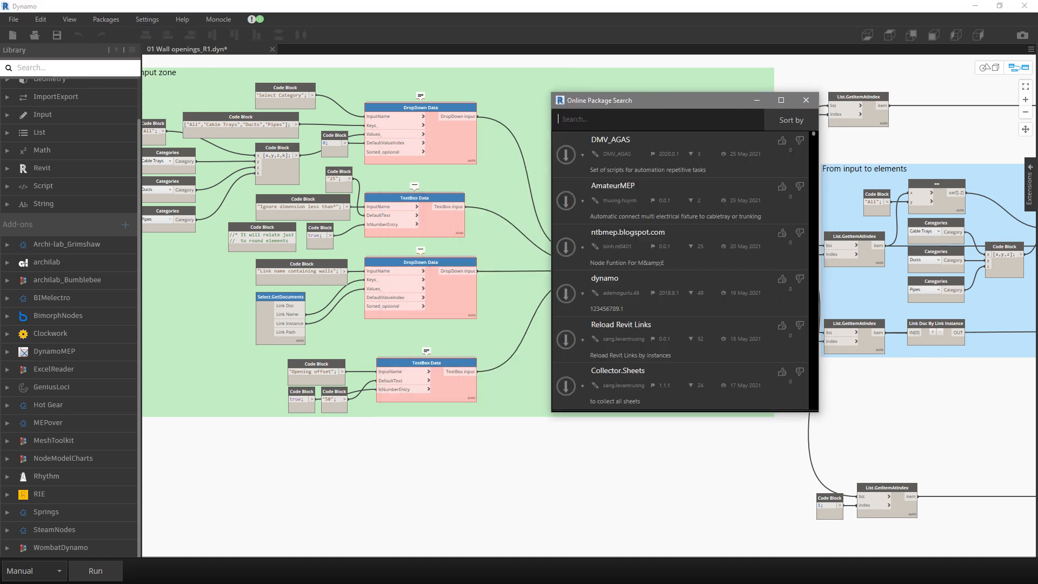
text(Data-)
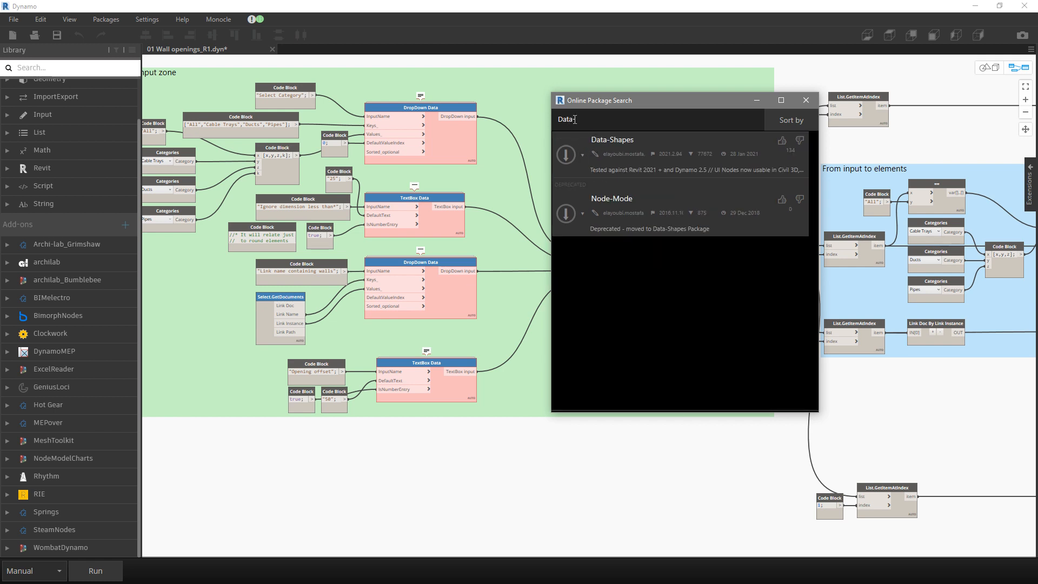
Install Data-Shapes 2021.2.94, accept its Python scripts and binaries, and close the online package search
click(559, 158)
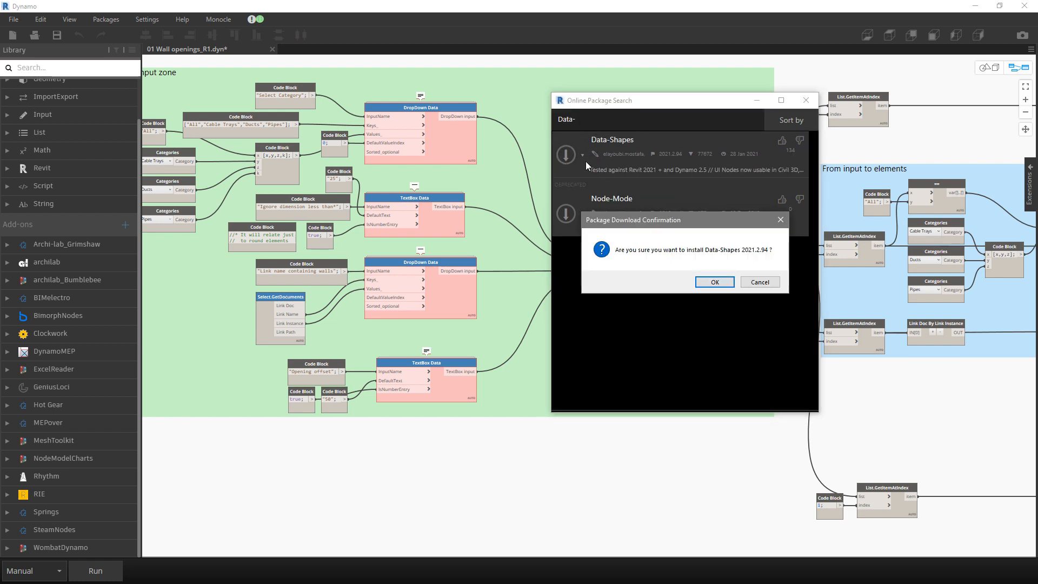
click(708, 282)
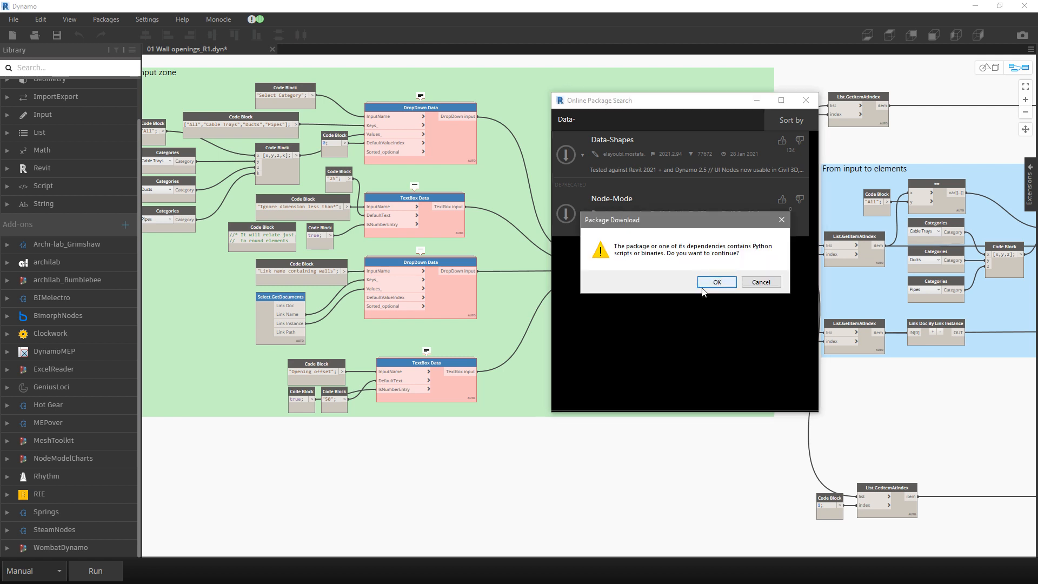
click(716, 282)
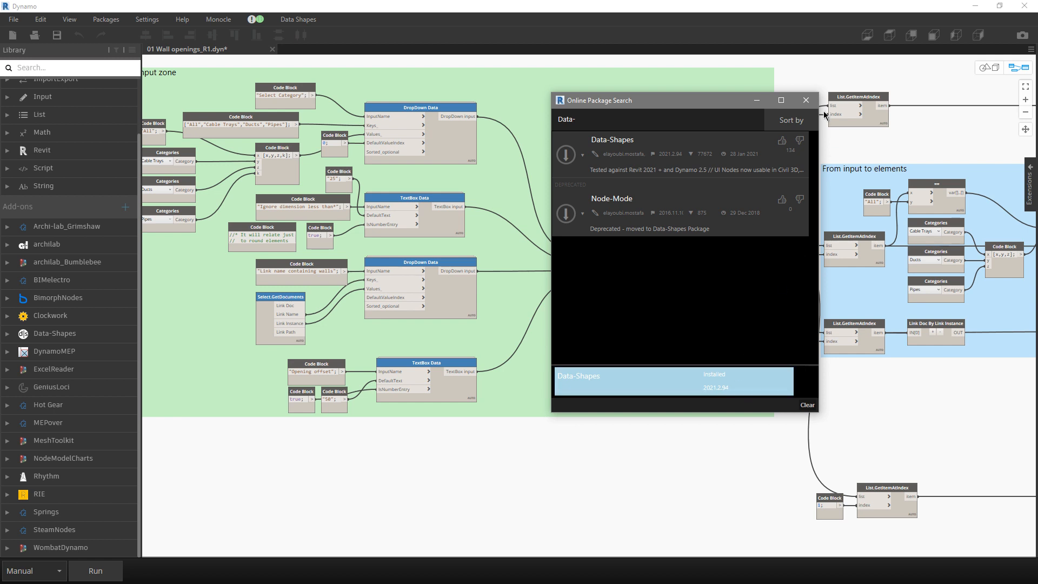
click(806, 101)
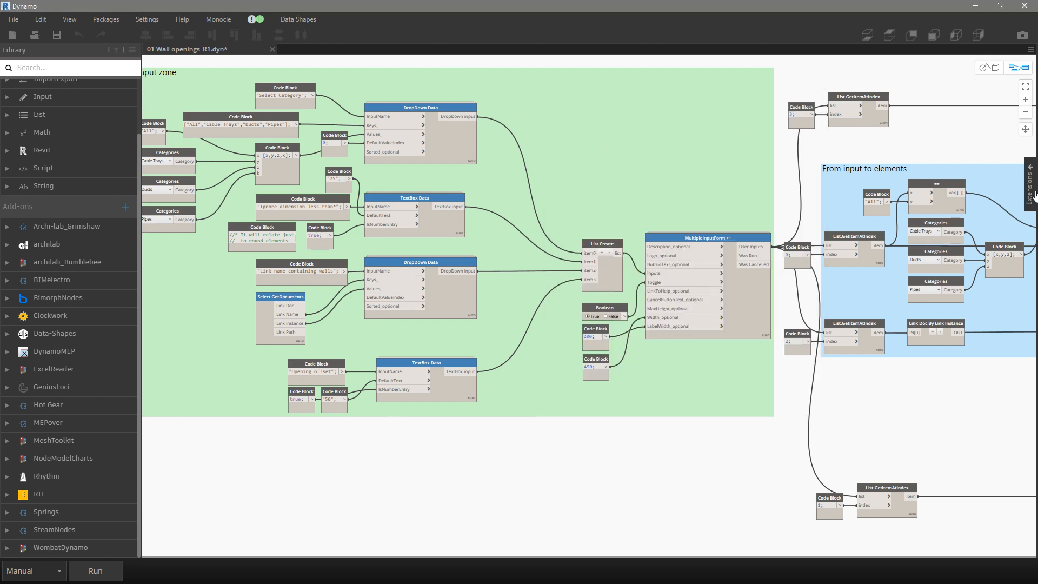
Check the nodes of the wall openings script across the Input zone and From input to elements groups
mouse_move(426, 355)
scroll(442, 332, down, 4)
middle_drag(511, 436, 398, 355)
scroll(398, 354, down, 2)
scroll(476, 278, up, 5)
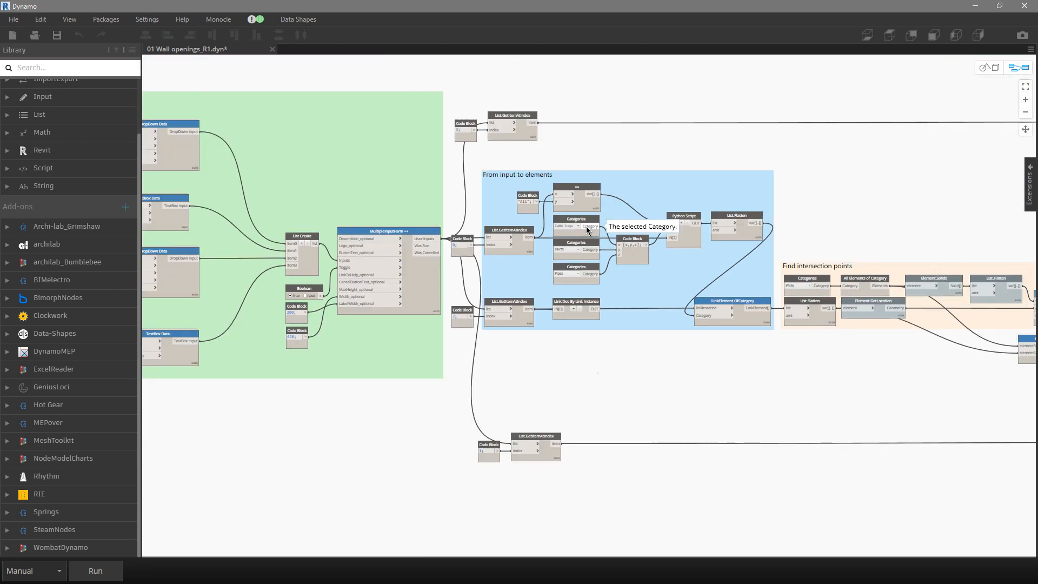
scroll(586, 226, down, 3)
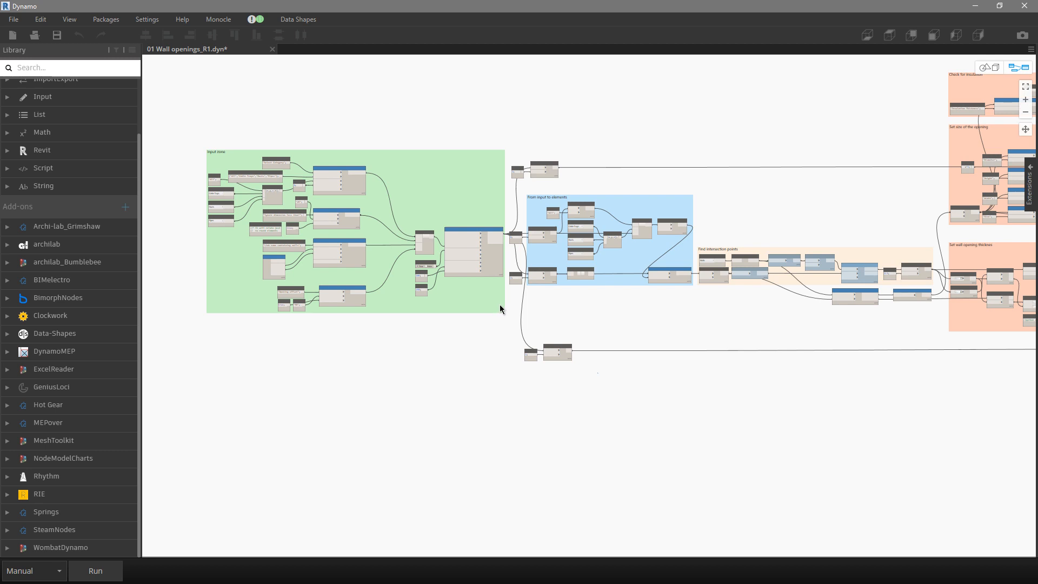
scroll(657, 235, up, 3)
scroll(657, 237, up, 2)
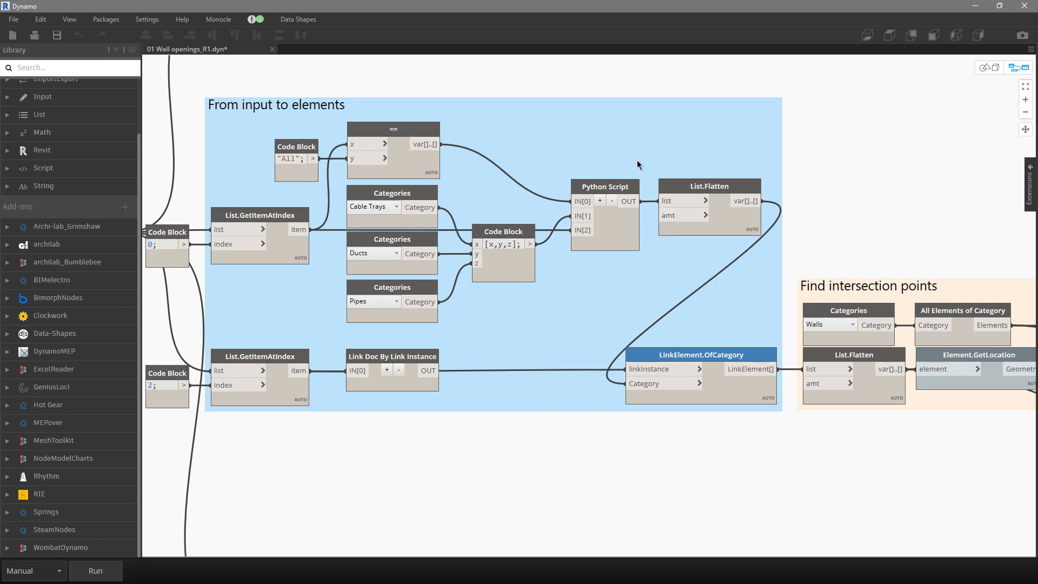
Open the Python Script node in the From input to elements group, examine its condition and output code, and close the editor
mouse_move(633, 190)
double_click(628, 246)
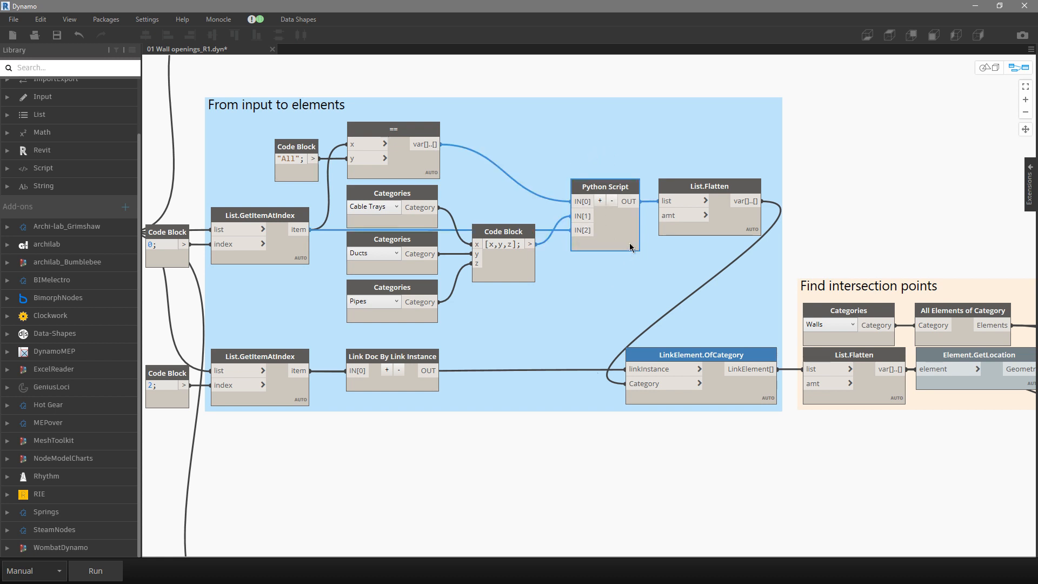
drag(531, 173, 929, 163)
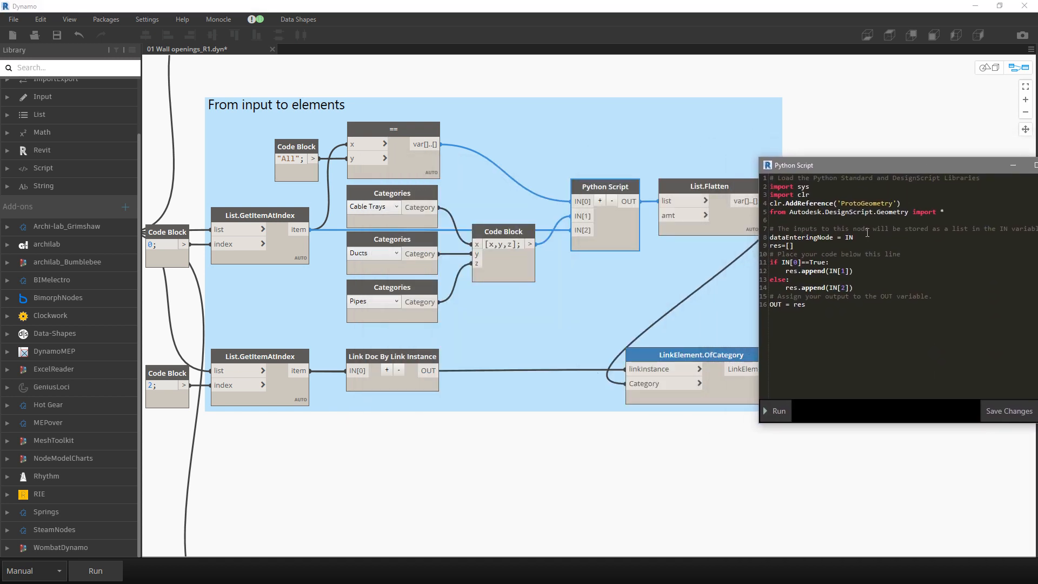
double_click(784, 263)
drag(793, 271, 852, 271)
click(821, 289)
drag(799, 246, 769, 246)
click(799, 246)
double_click(799, 305)
drag(838, 166, 663, 154)
click(886, 154)
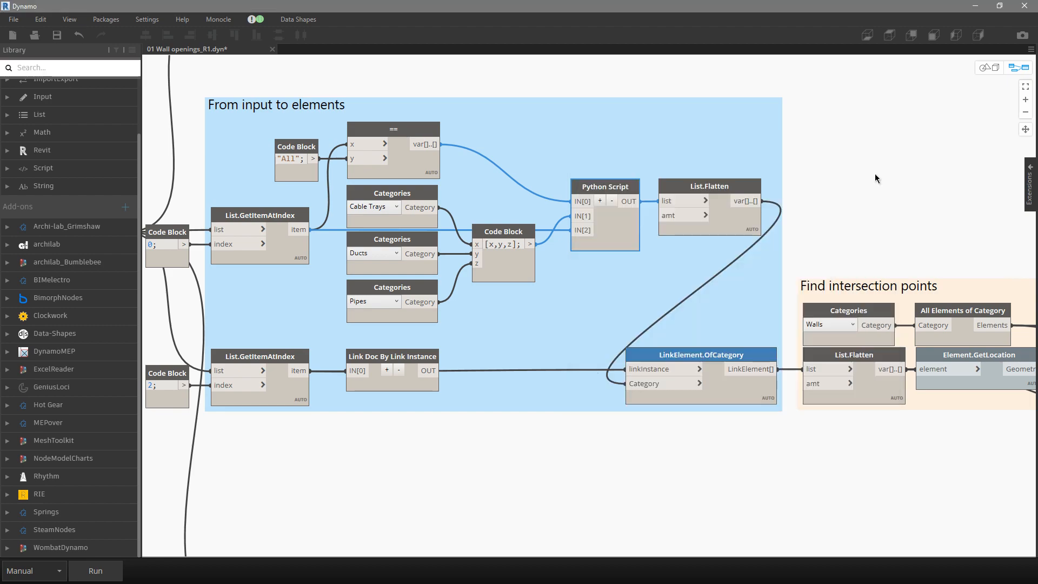
scroll(578, 285, down, 5)
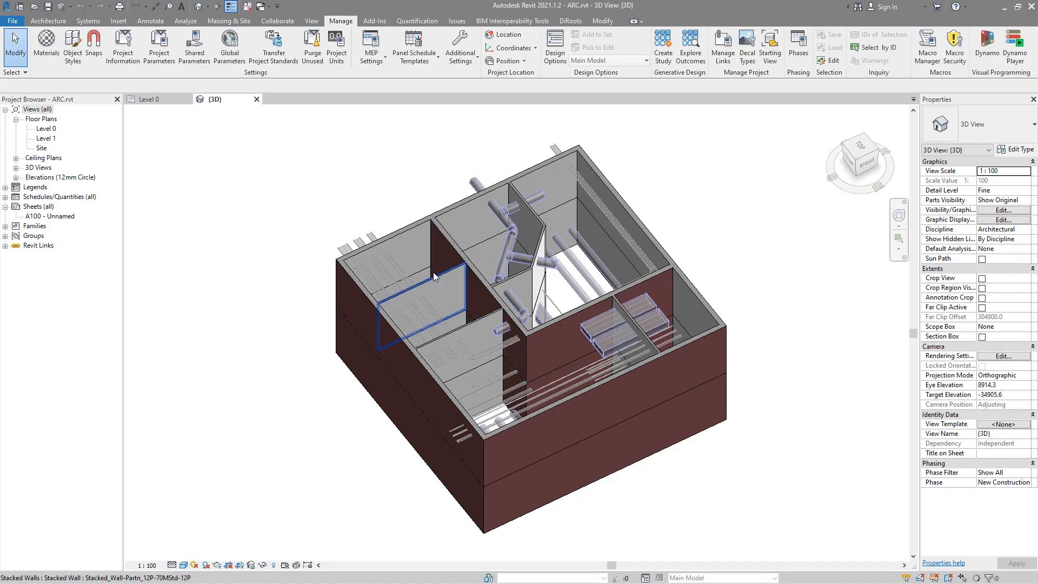
Switch to ARC.rvt in Revit 2021 and launch Dynamo there, placing its window beside the 3D model
shift+middle_drag(718, 249, 492, 377)
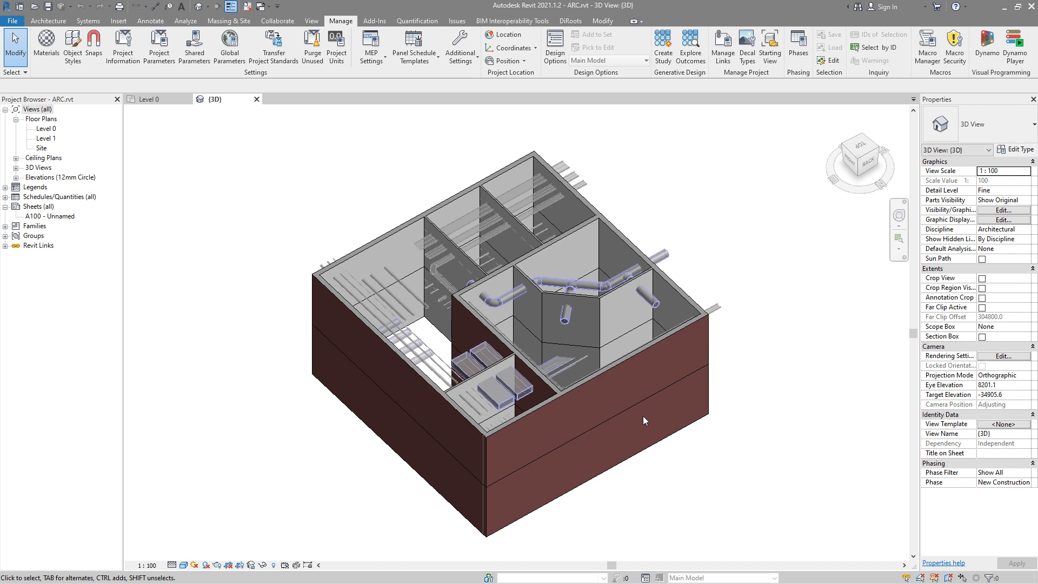
click(985, 59)
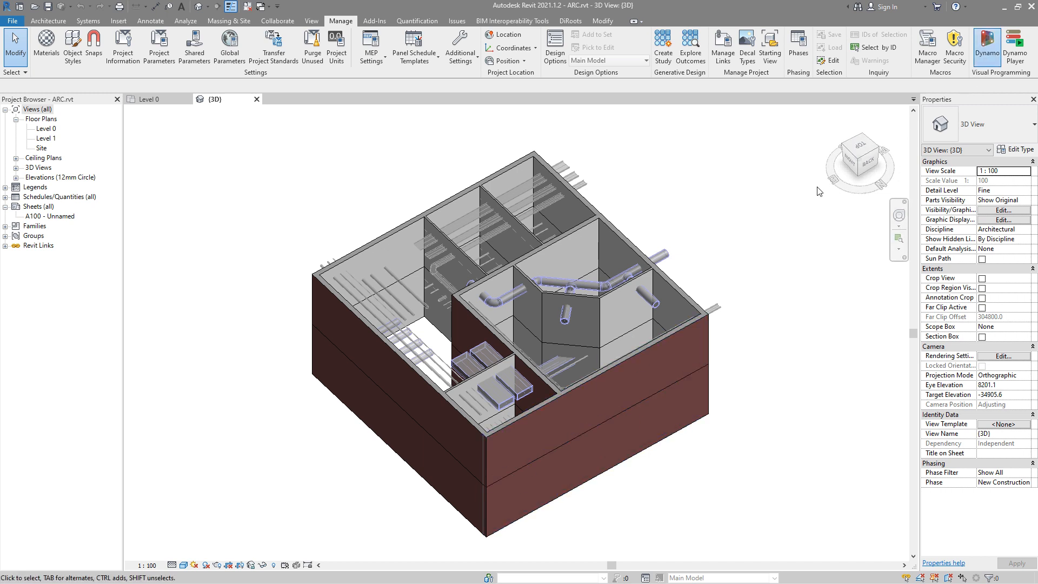
drag(844, 7, 739, 29)
scroll(145, 199, down, 3)
scroll(341, 209, up, 3)
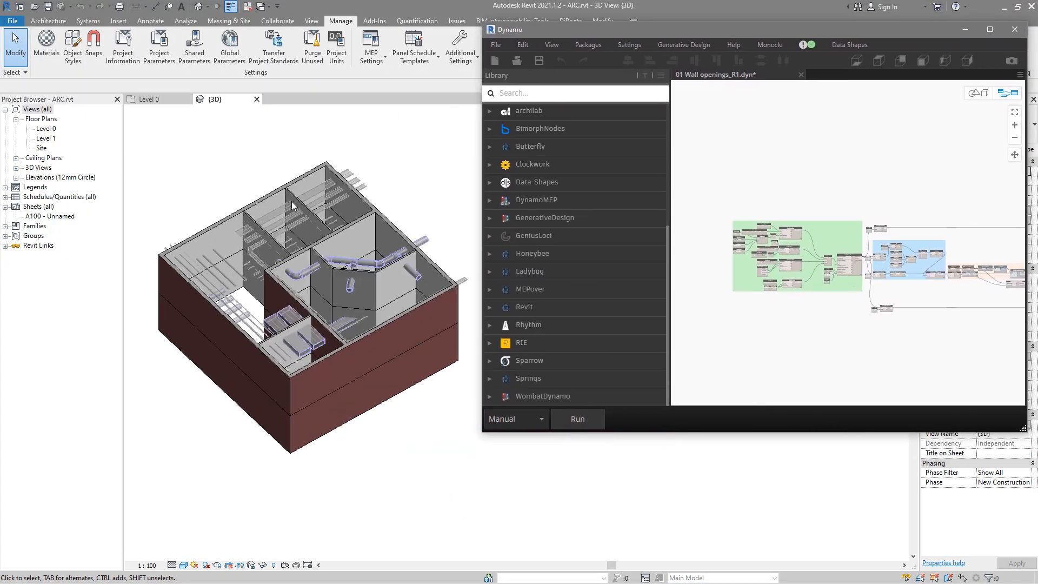
Run the wall openings script for the Cable Trays category, with the MEP.rvt link as the link name
click(579, 419)
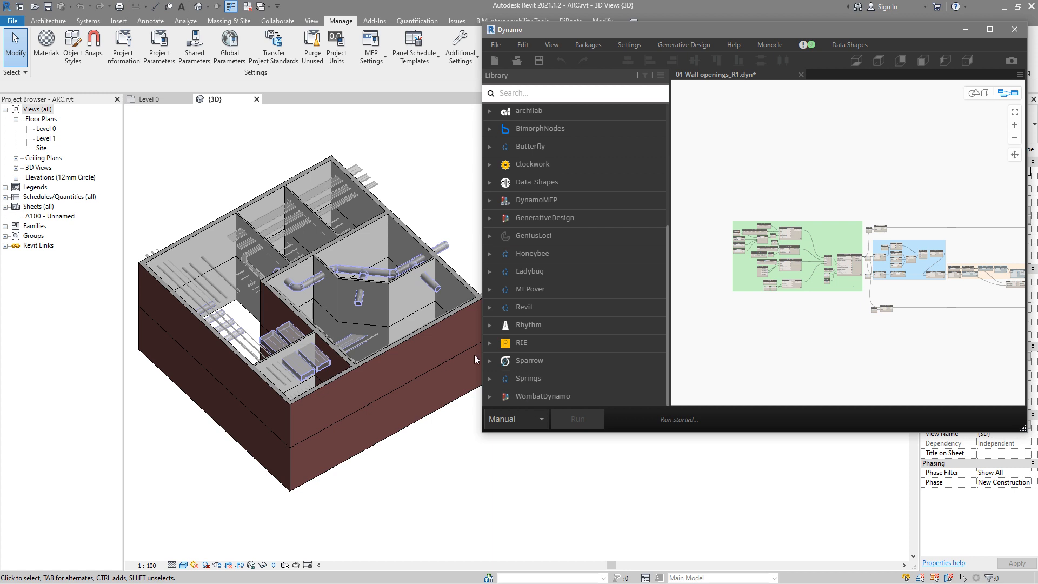
click(342, 133)
click(308, 151)
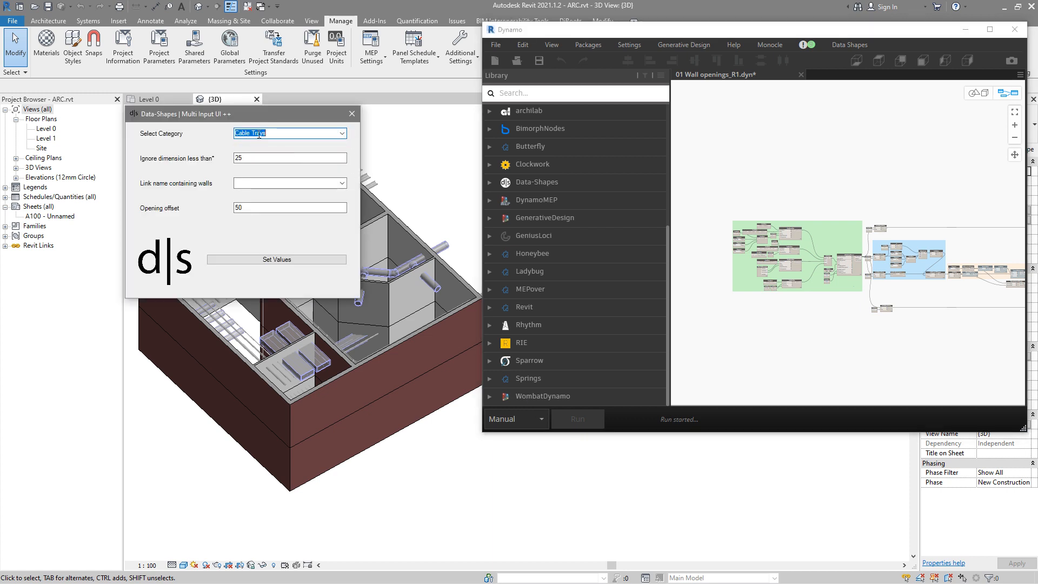
click(329, 185)
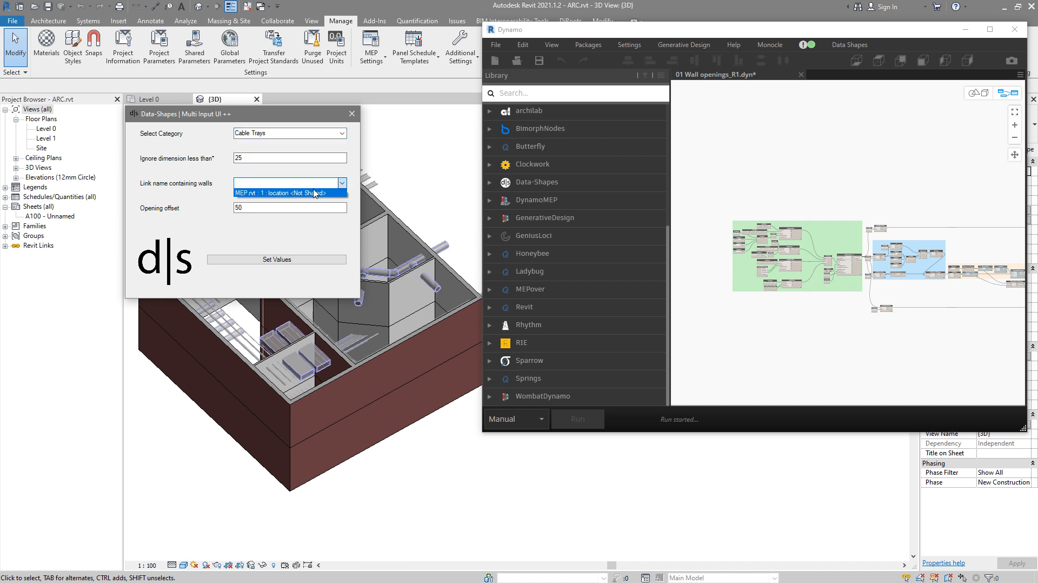
click(324, 193)
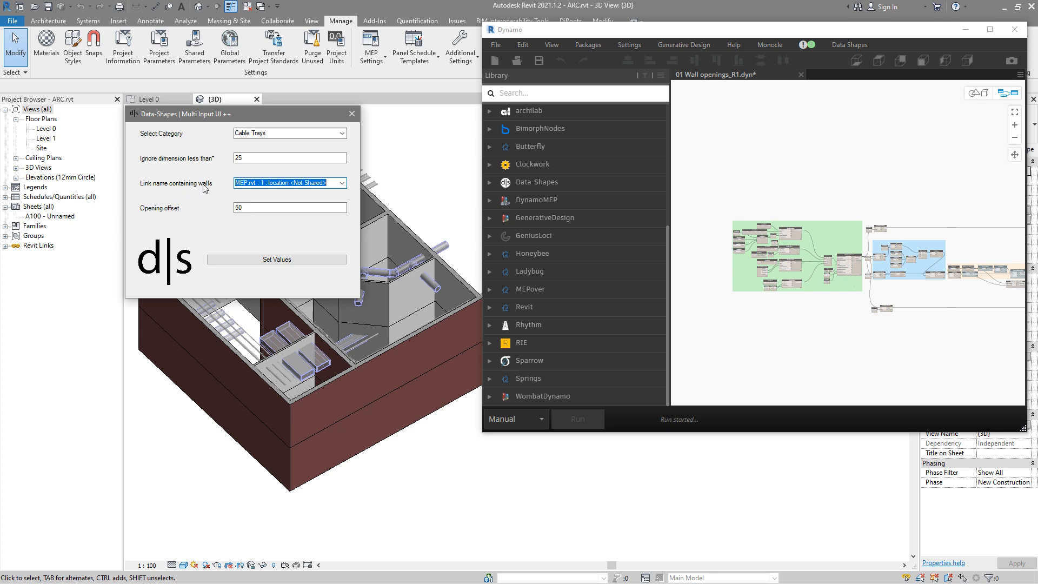
click(247, 261)
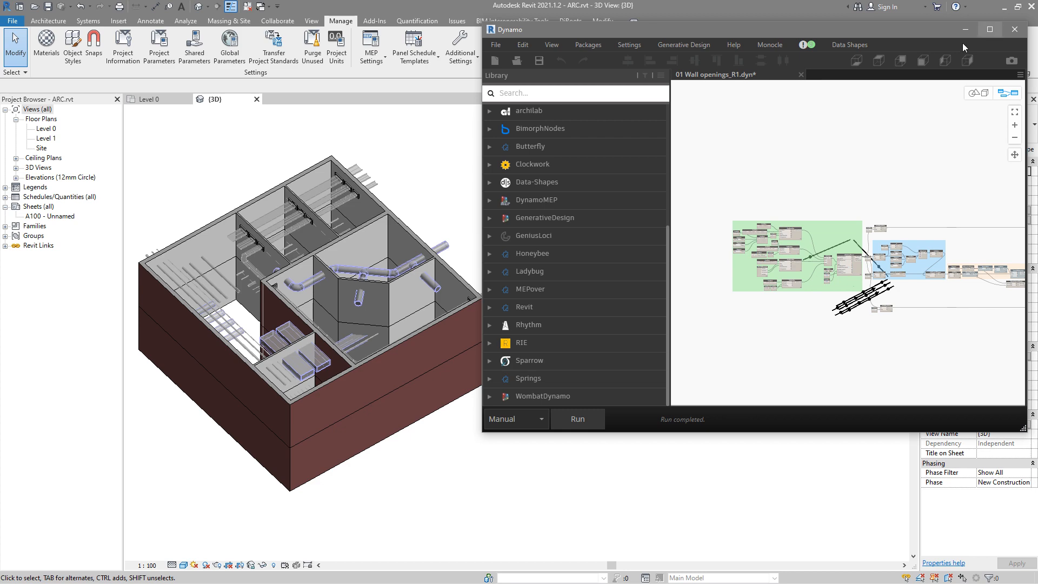
Minimize Dynamo and inspect the dimensions of the new rectangular wall openings around the cable trays in the 3D view
click(1015, 29)
scroll(219, 248, up, 3)
middle_drag(219, 248, 357, 260)
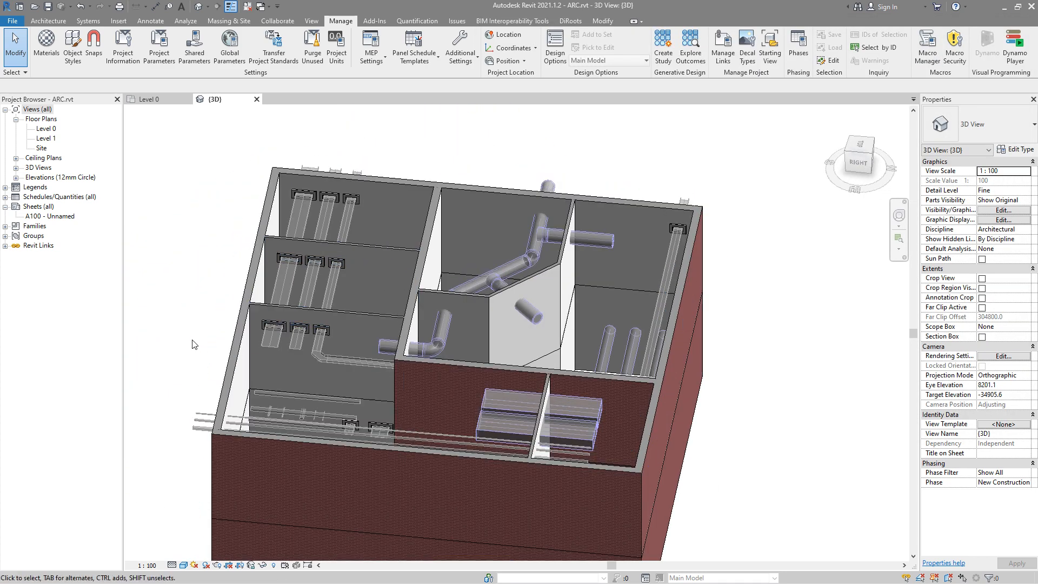
scroll(246, 332, up, 5)
scroll(341, 328, up, 2)
click(346, 301)
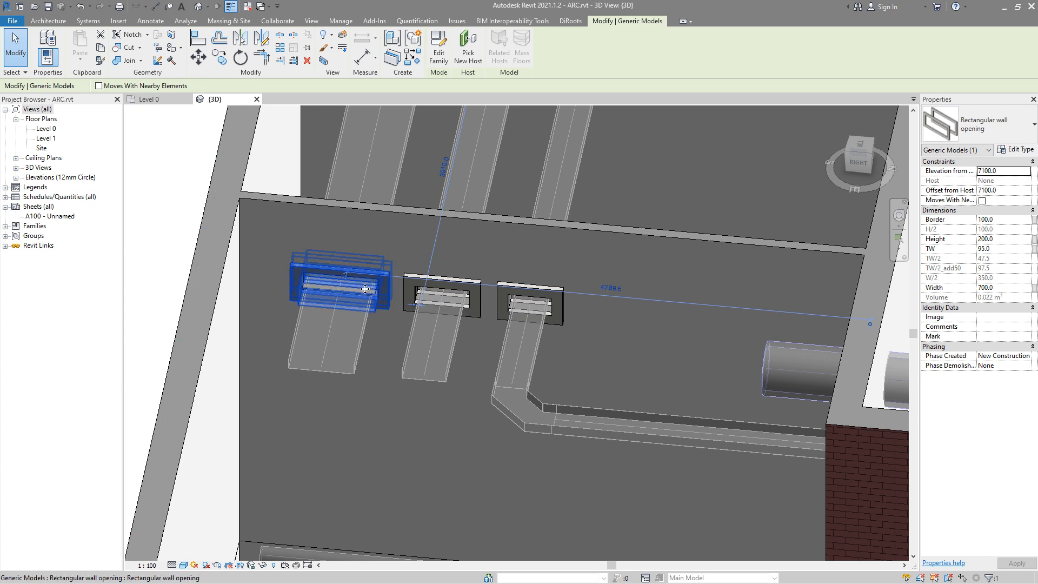
click(552, 320)
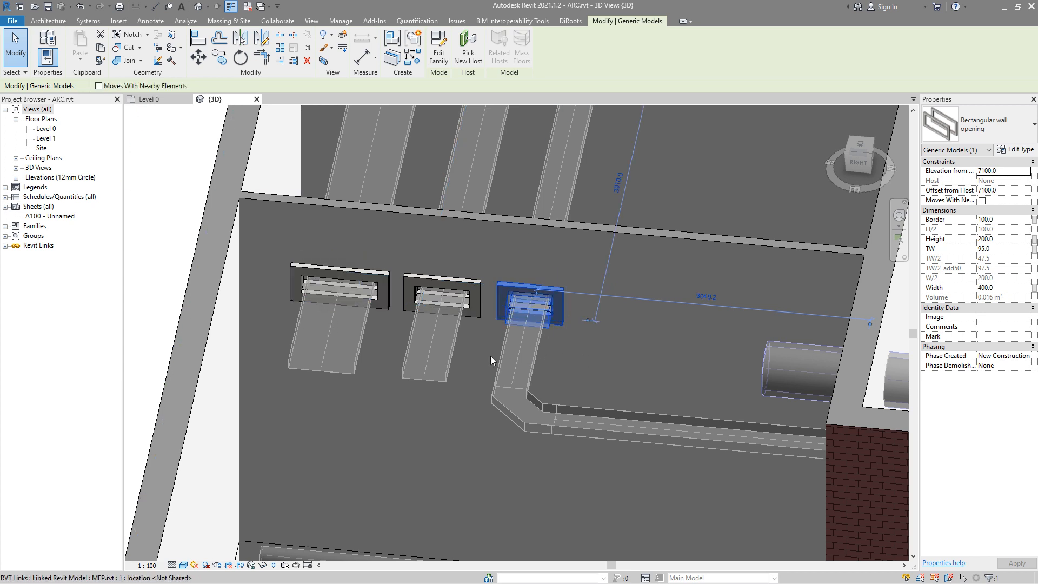
click(419, 303)
scroll(401, 282, down, 6)
shift+middle_drag(453, 290, 552, 440)
key(Escape)
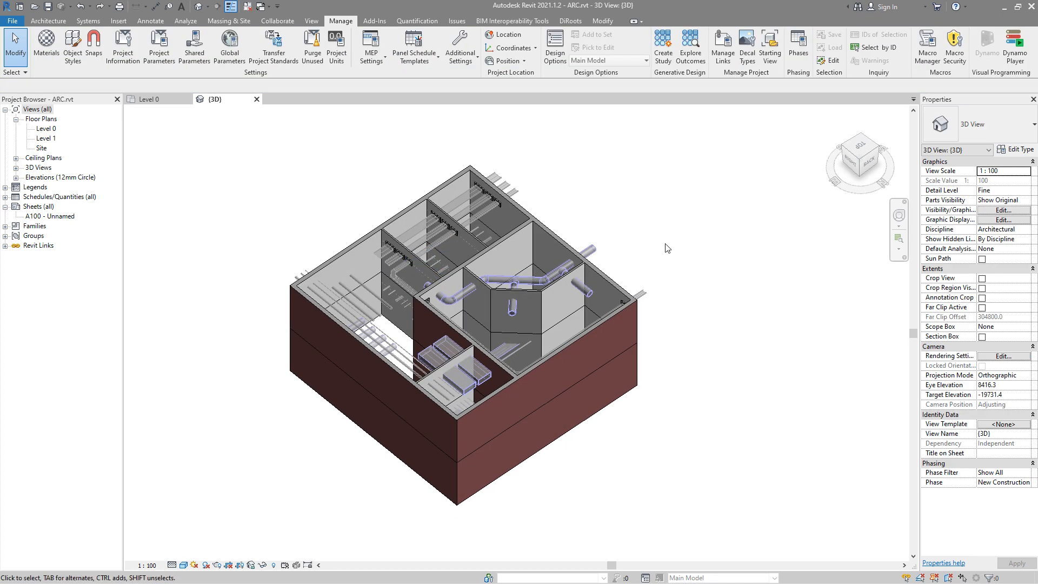
Set the Cable Tray Size format in the Electrical project units to Inches
key(u)
key(n)
click(701, 150)
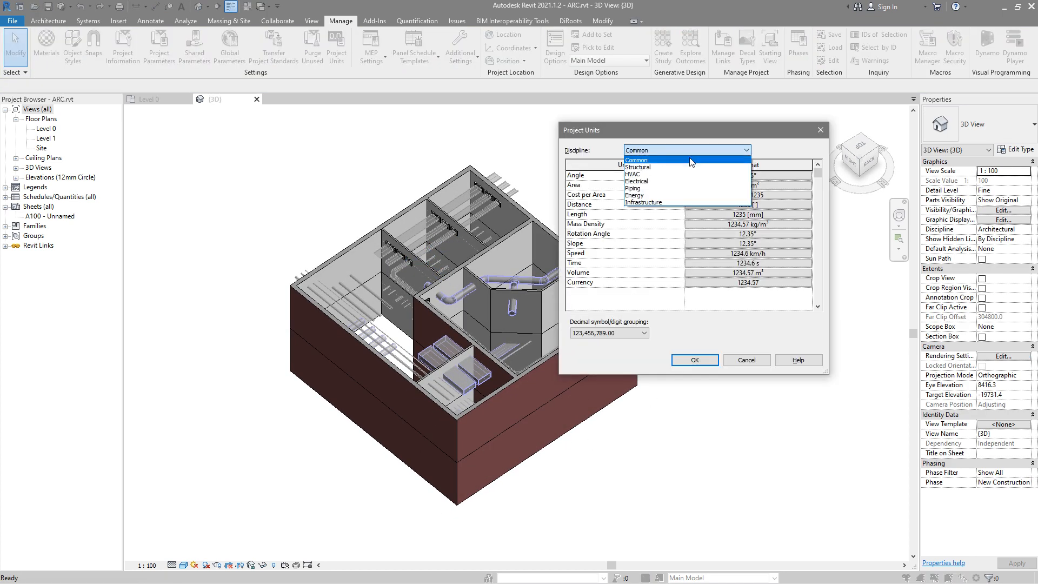
click(670, 186)
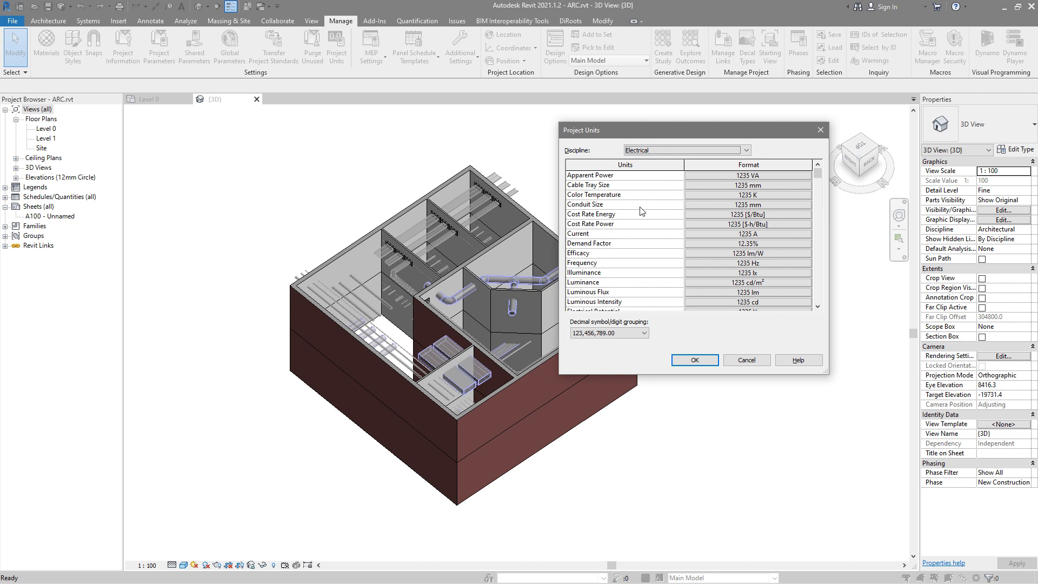
click(726, 189)
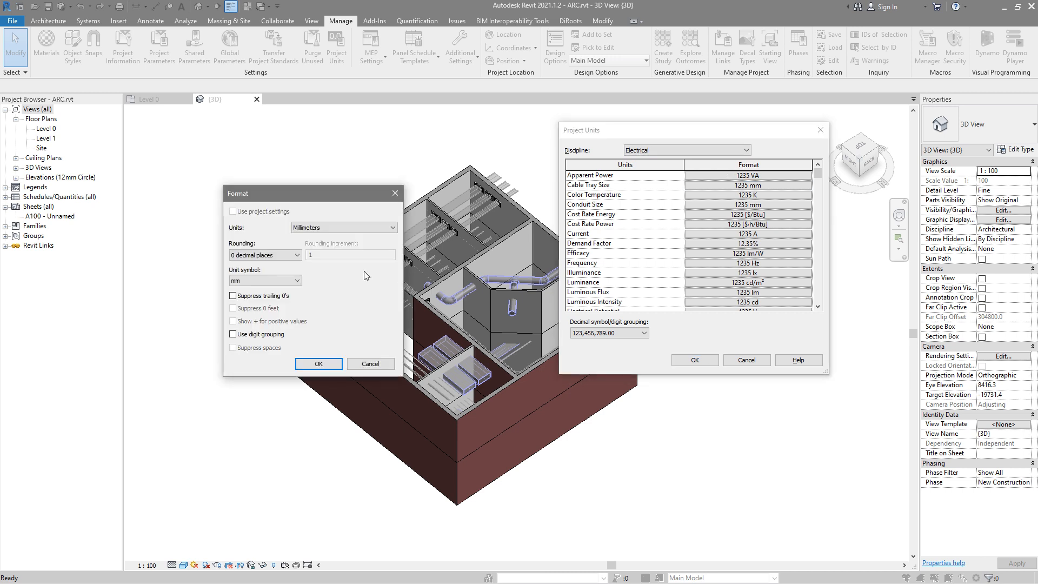
click(354, 231)
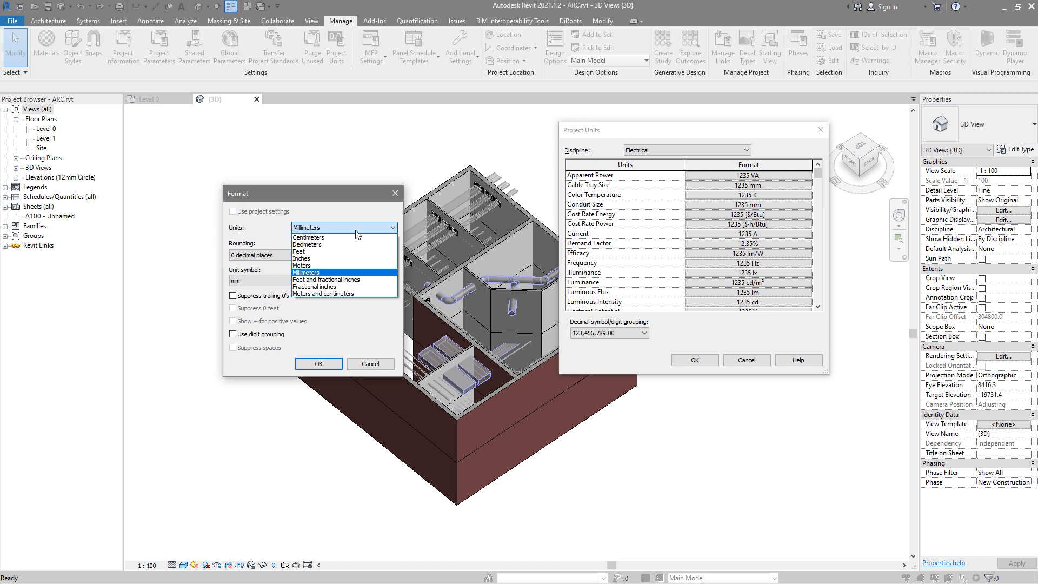
click(340, 258)
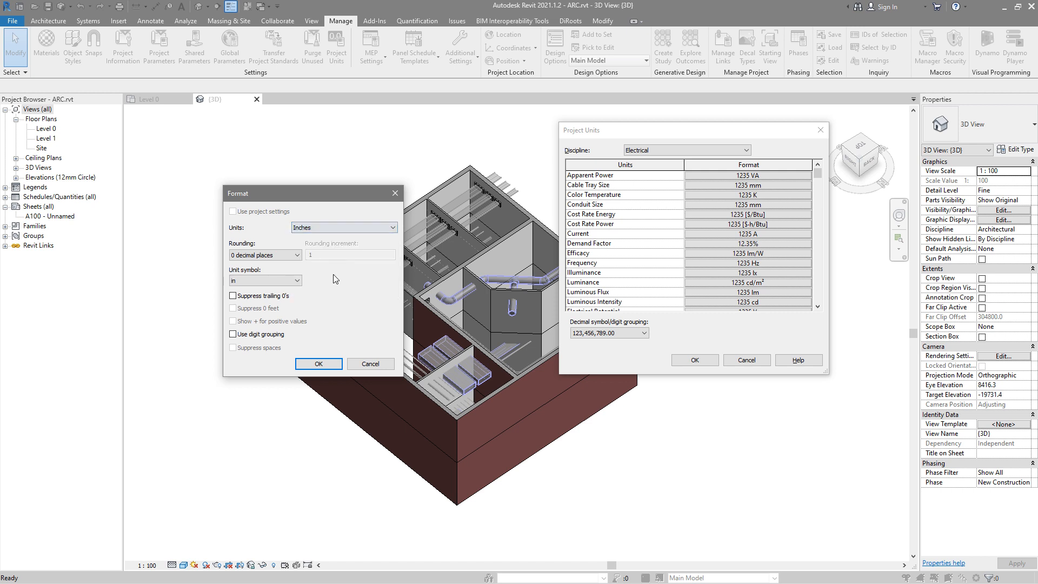
click(309, 365)
click(679, 360)
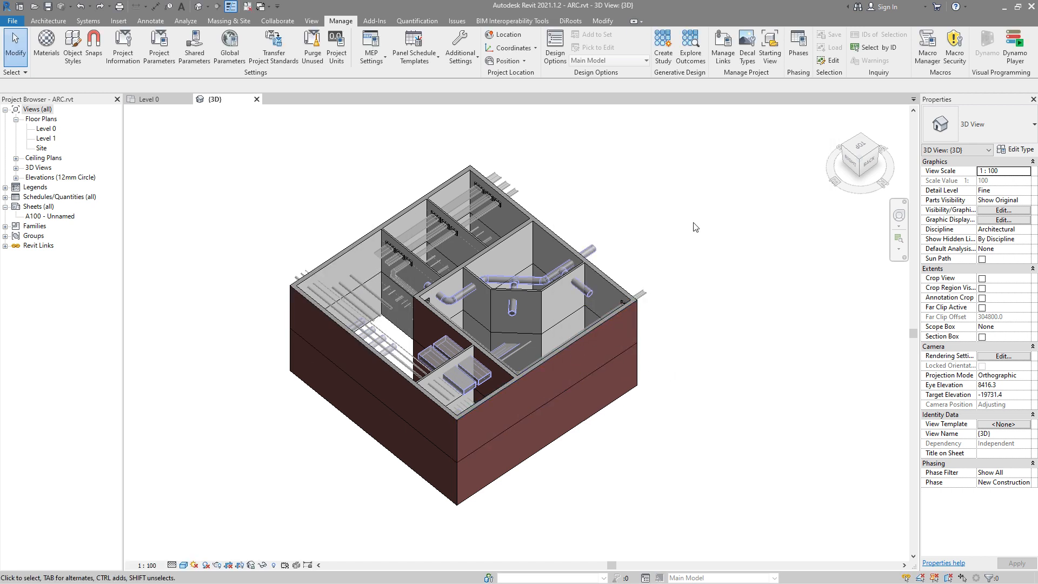
Return to Dynamo, run the script with the input form's Boolean toggle at False, and set the toggle back to True
key(alt+Tab)
scroll(841, 277, up, 10)
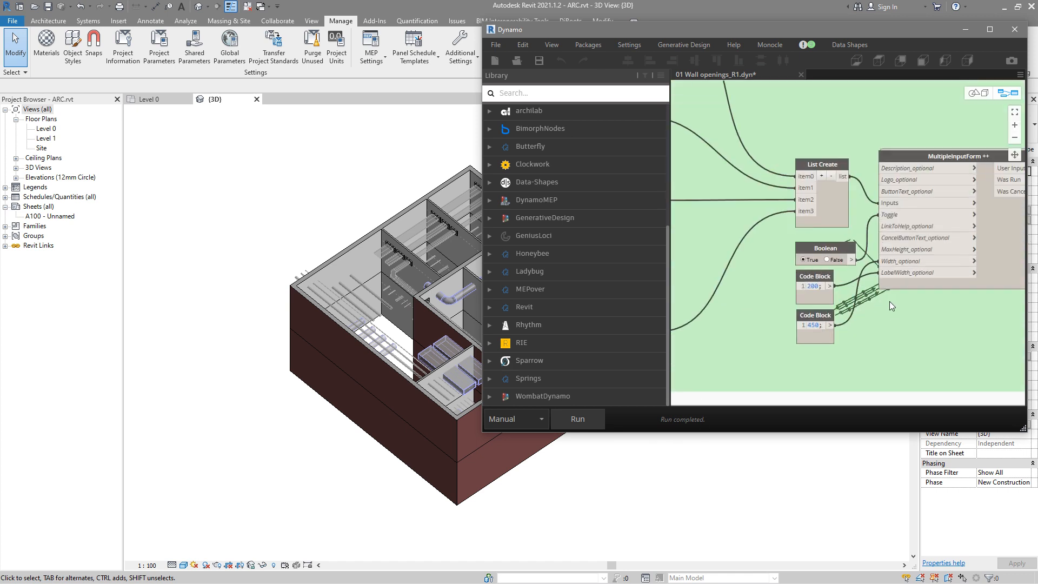
scroll(890, 301, up, 3)
click(796, 237)
click(597, 420)
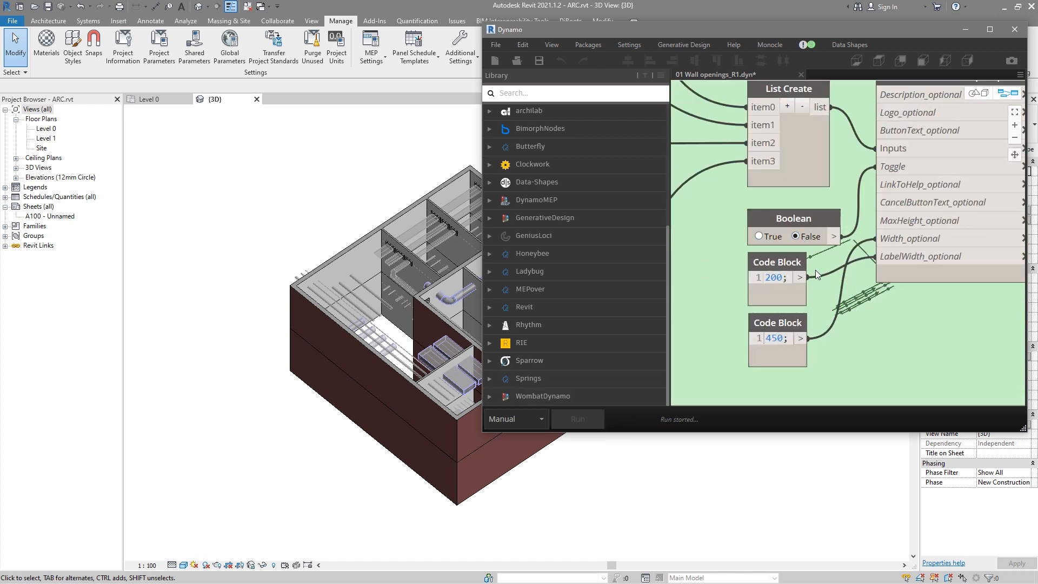
click(764, 236)
Rerun the wall openings script, choosing Cable Trays as the category and MEP.rvt as the link
click(578, 419)
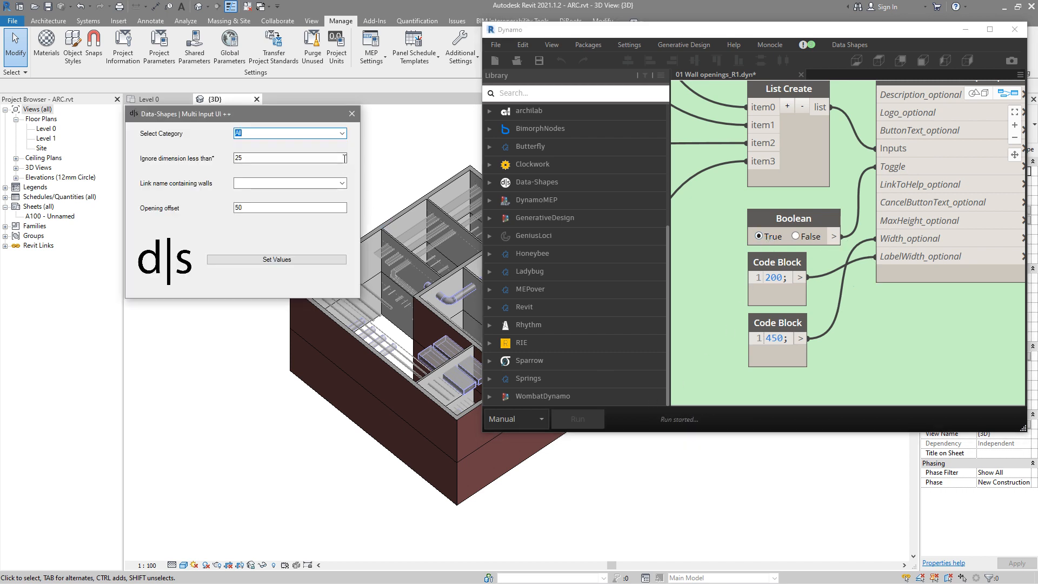
click(342, 133)
click(332, 150)
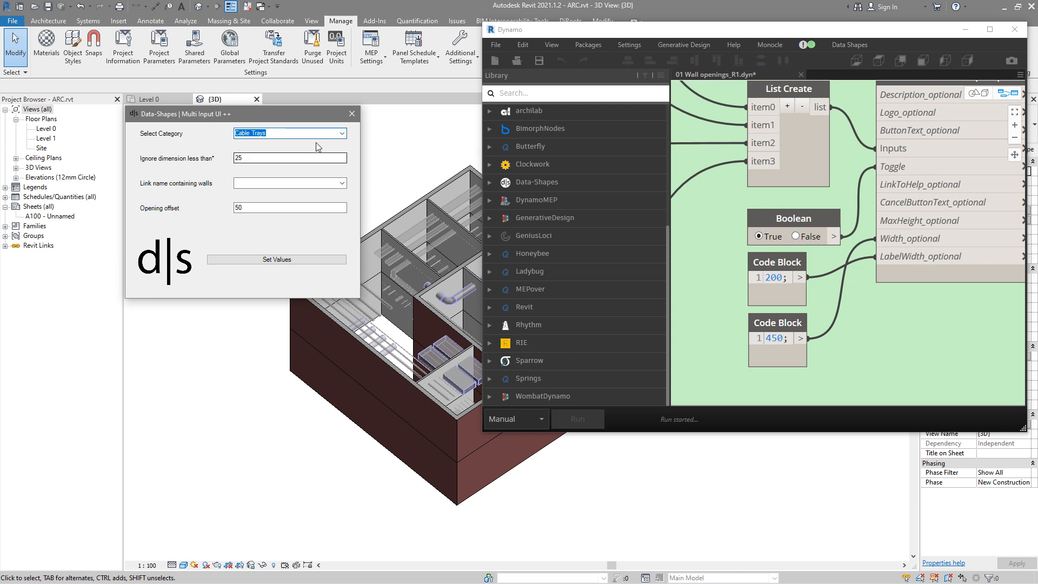
click(341, 184)
click(303, 193)
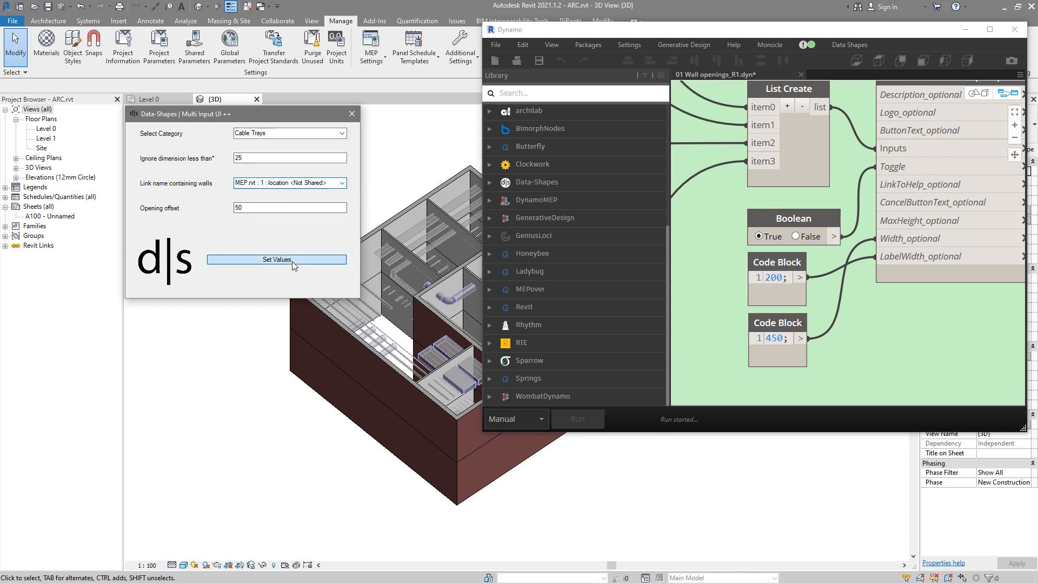
click(279, 260)
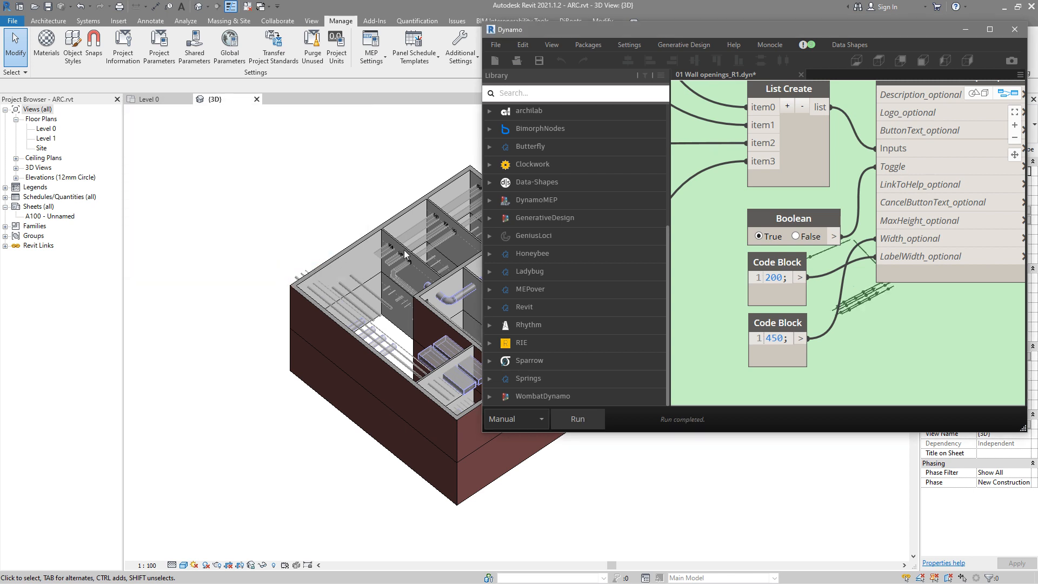
Minimize Dynamo and examine the width and height of a regenerated cable tray opening in the 3D view
click(965, 31)
scroll(384, 293, up, 10)
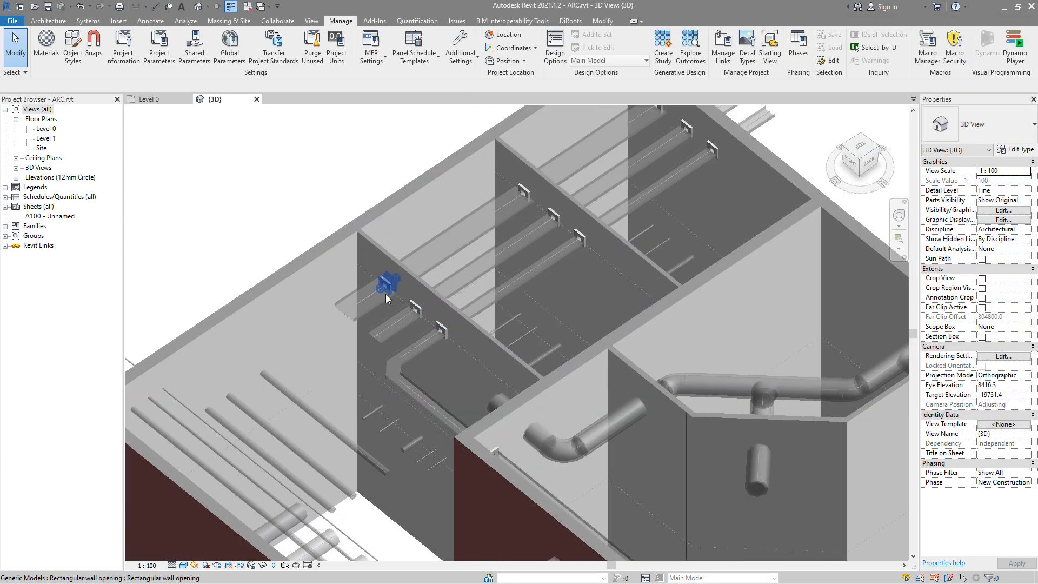
click(391, 257)
shift+middle_drag(387, 320, 394, 271)
scroll(385, 386, down, 3)
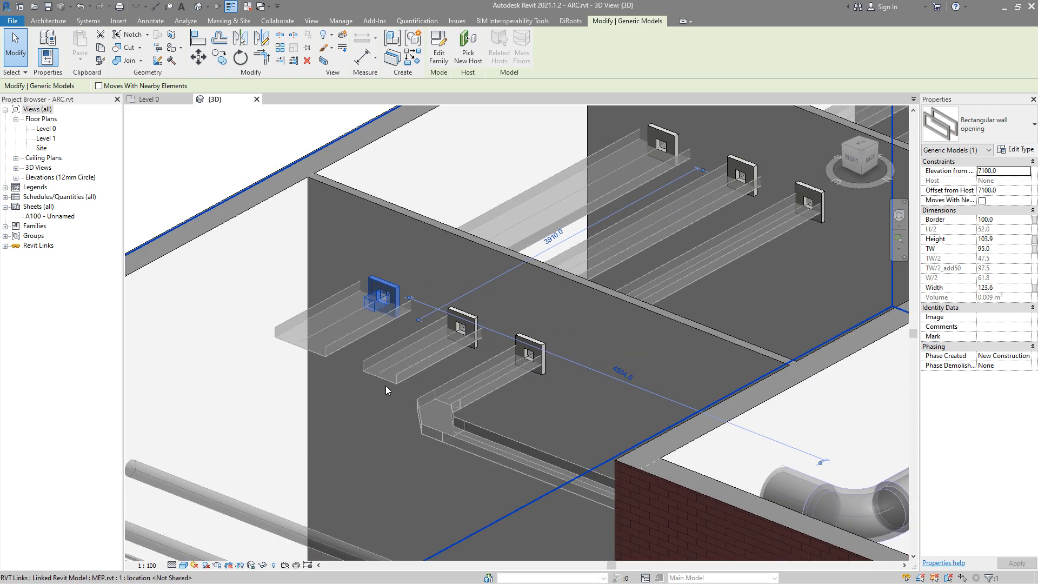
scroll(394, 262, down, 5)
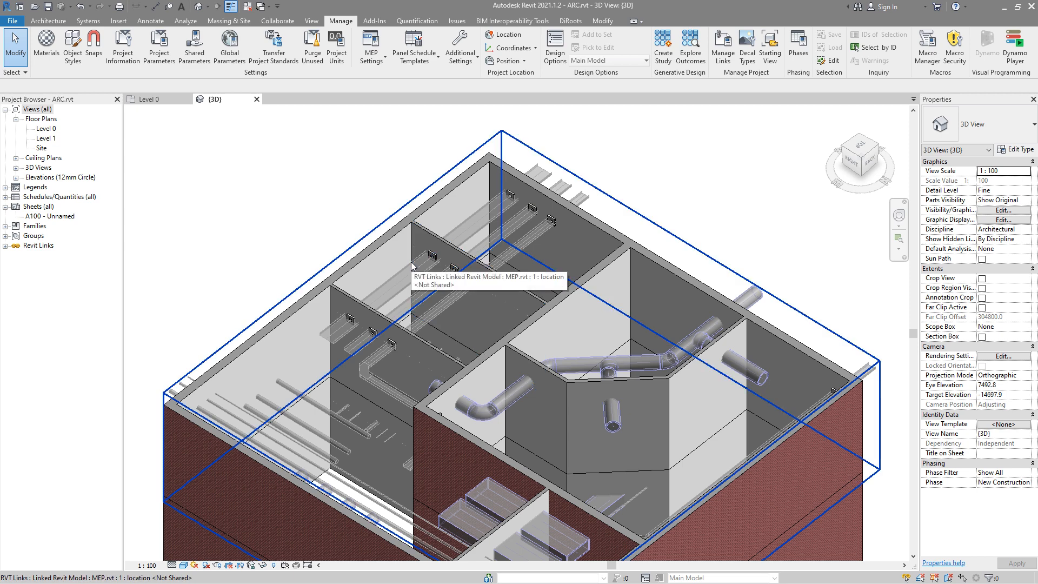
Review the Common discipline formats in the project units, and bring the Dynamo graph up briefly before minimizing it
key(u)
key(n)
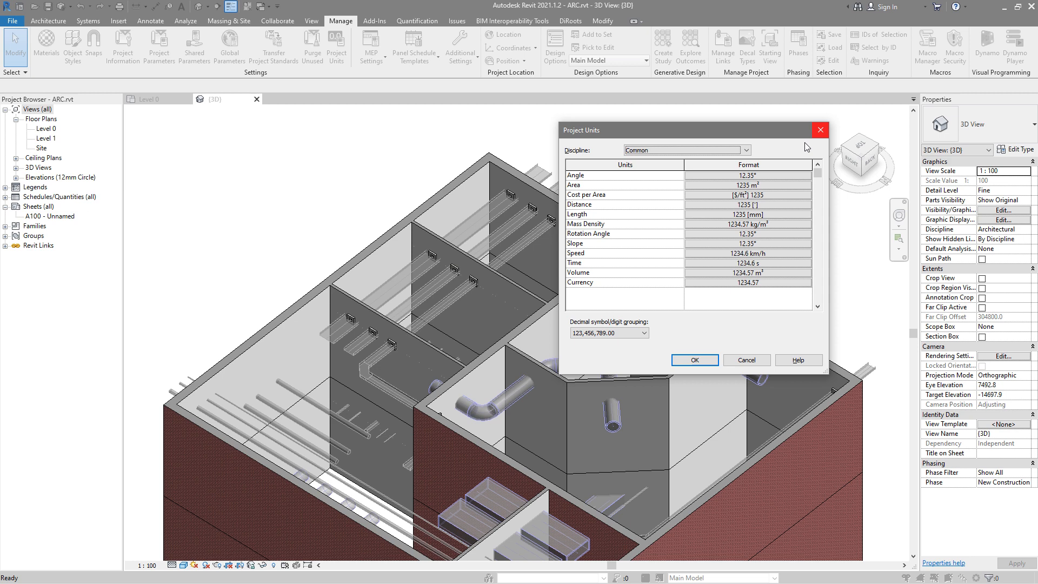
click(819, 131)
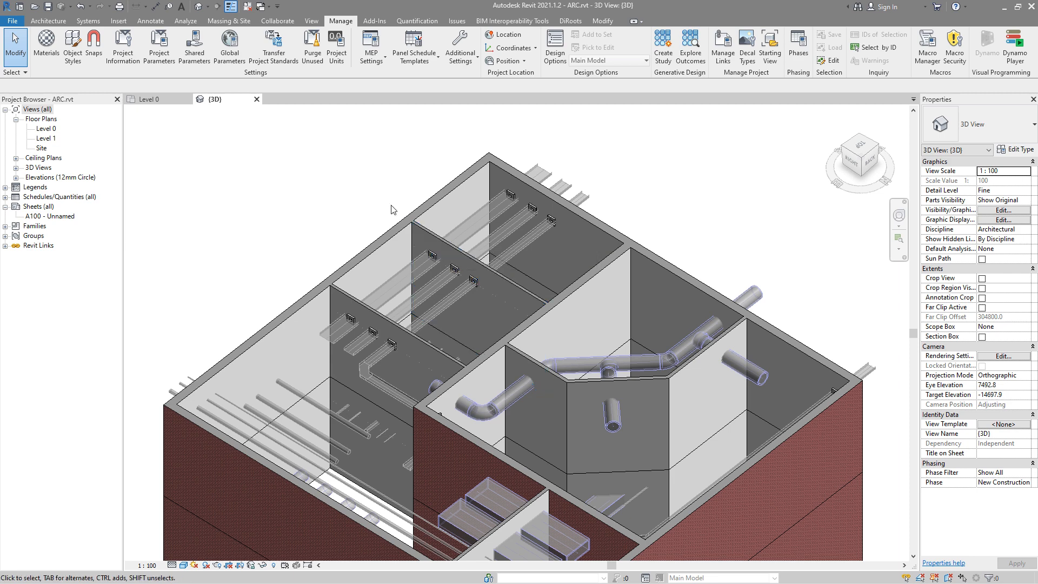
key(alt+Tab)
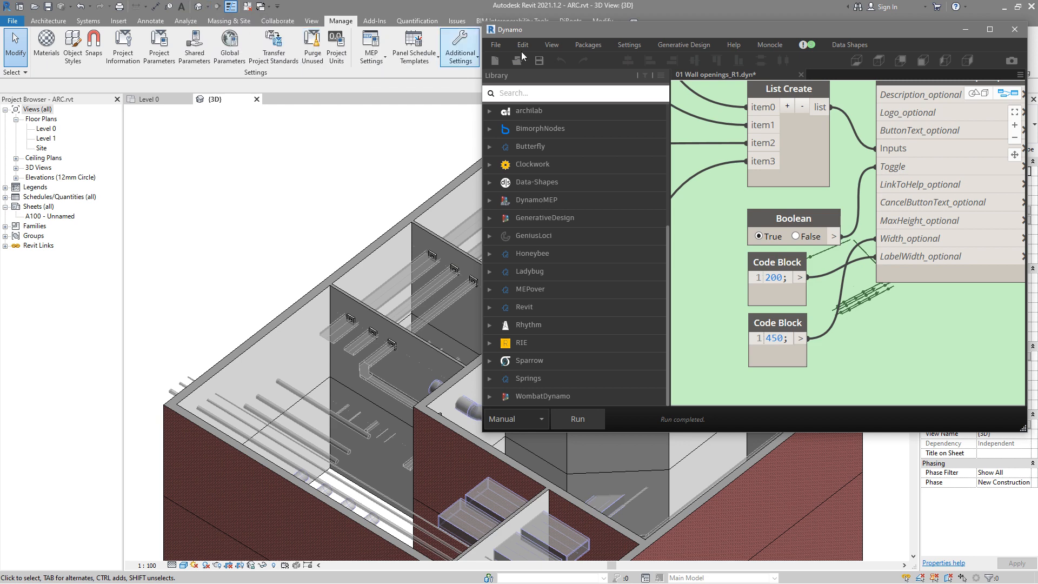
click(965, 30)
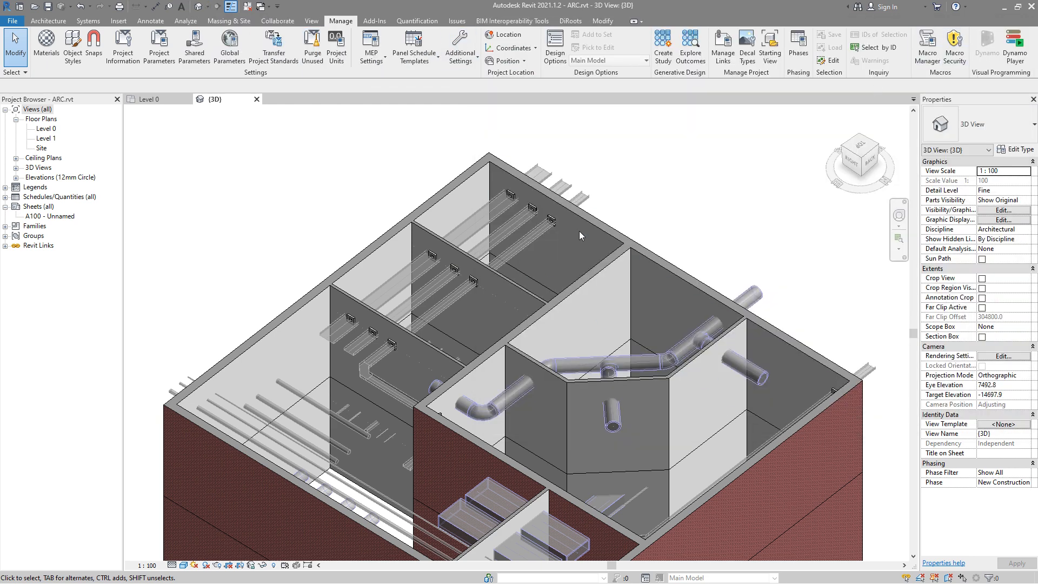
Inspect the properties of a wall opening, the linked cable tray passing through it, and a linked round duct
click(516, 198)
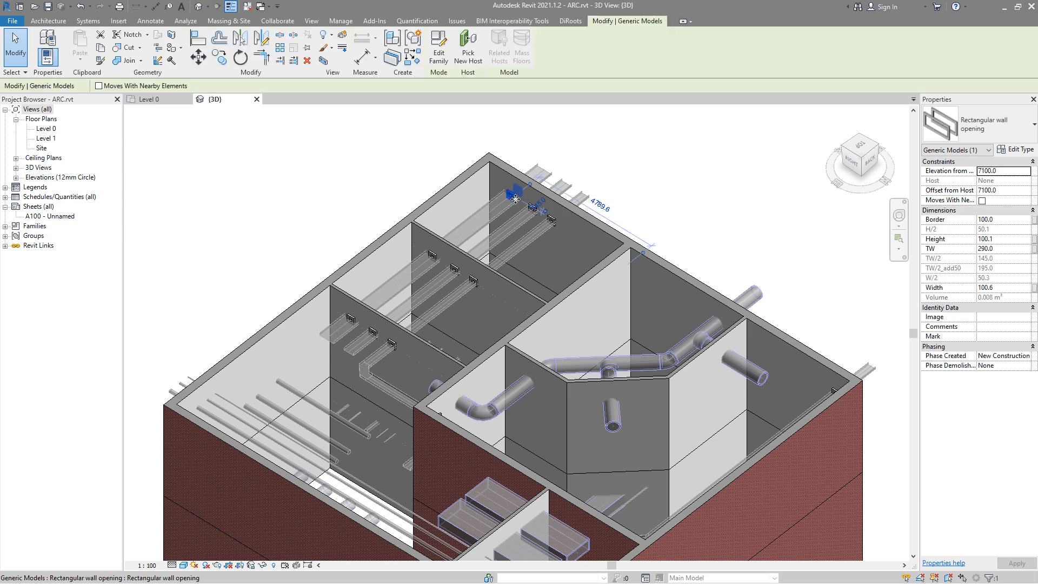
key(Escape)
key(Tab)
click(483, 219)
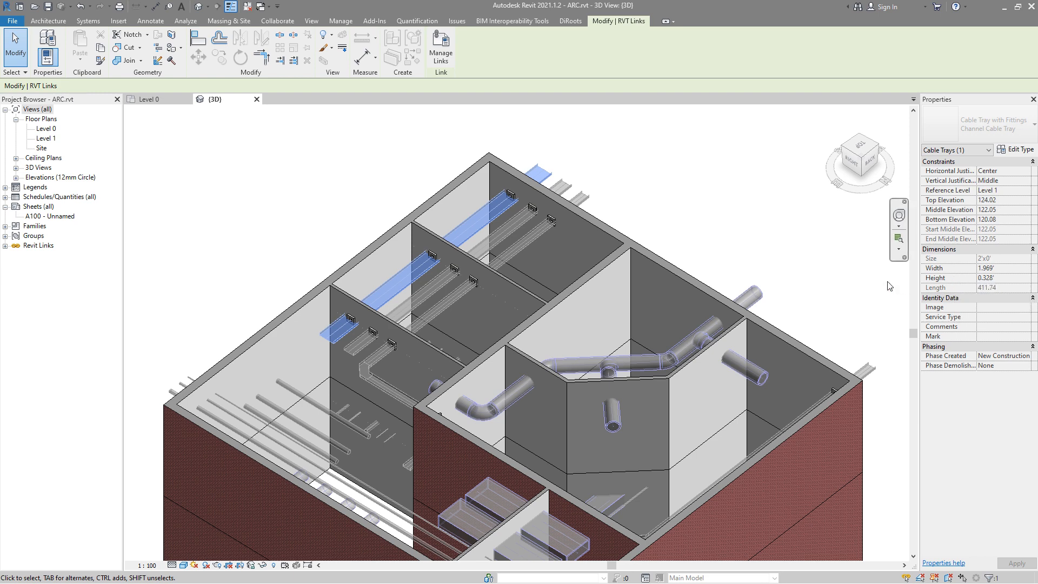
click(843, 275)
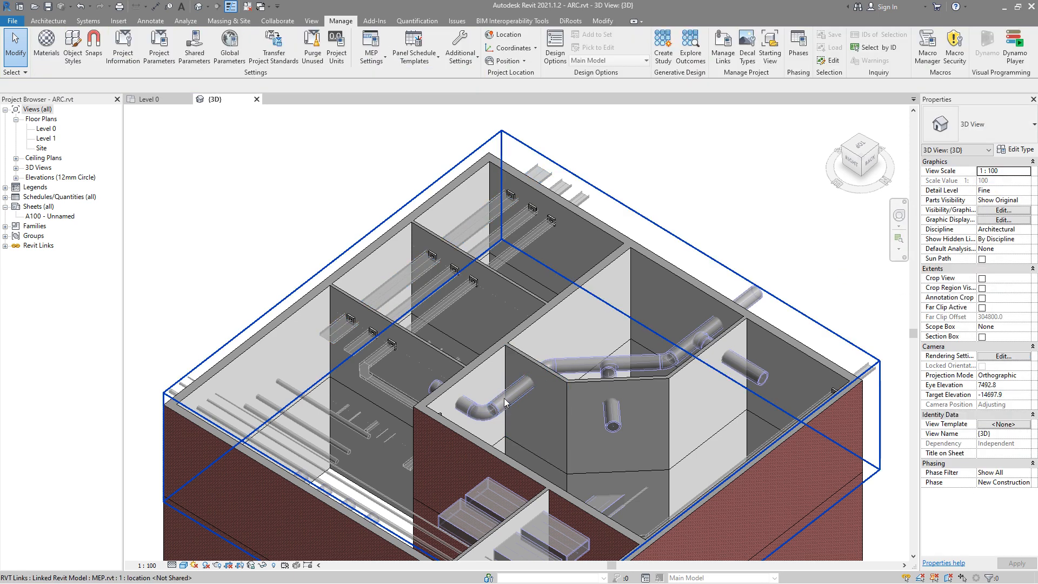
key(Tab)
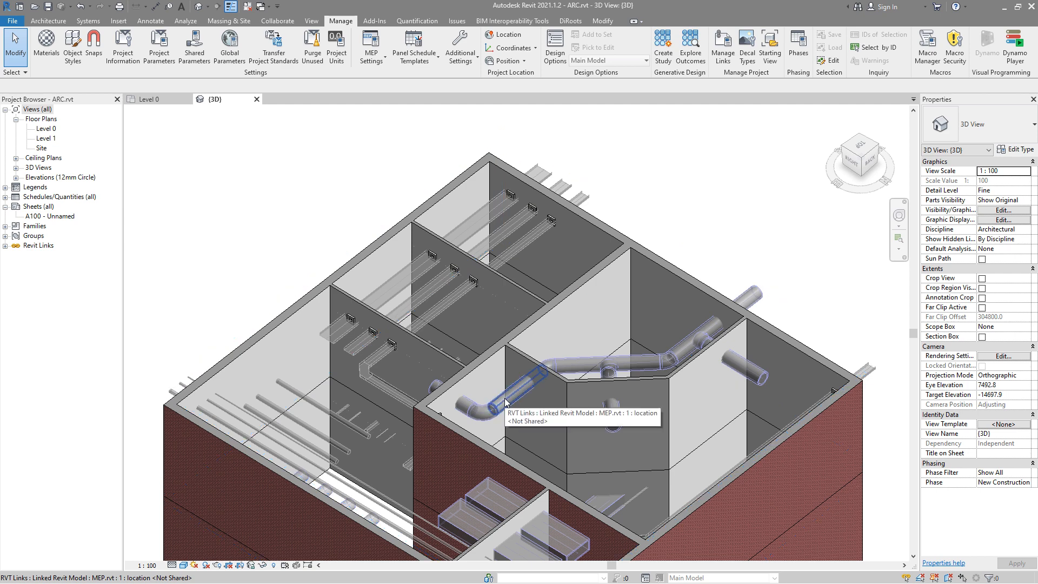
click(506, 402)
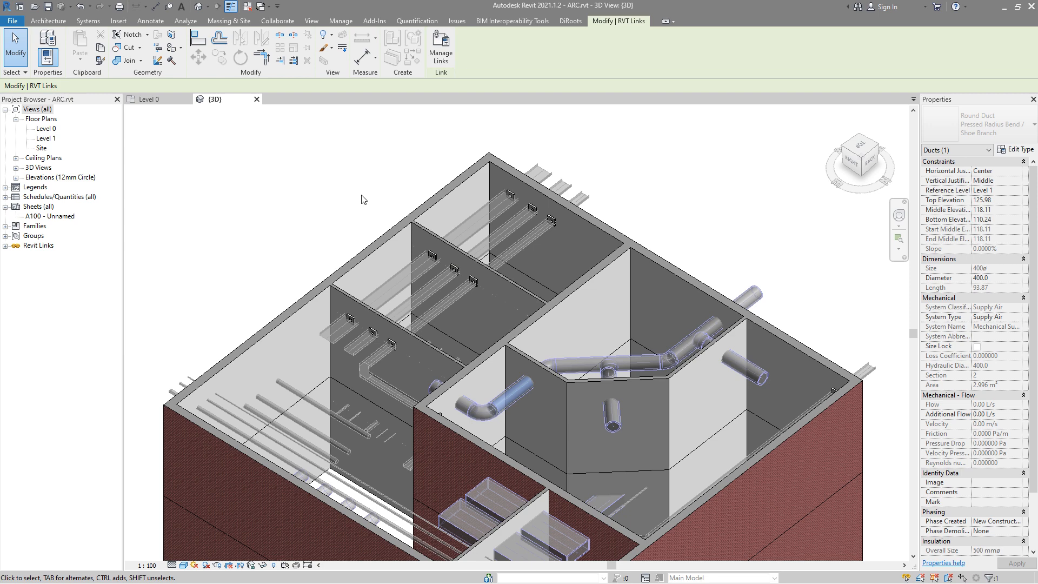
Switch to Dynamo, maximize its window, and bring the node groups of the wall openings script into view
key(alt+Tab)
click(991, 29)
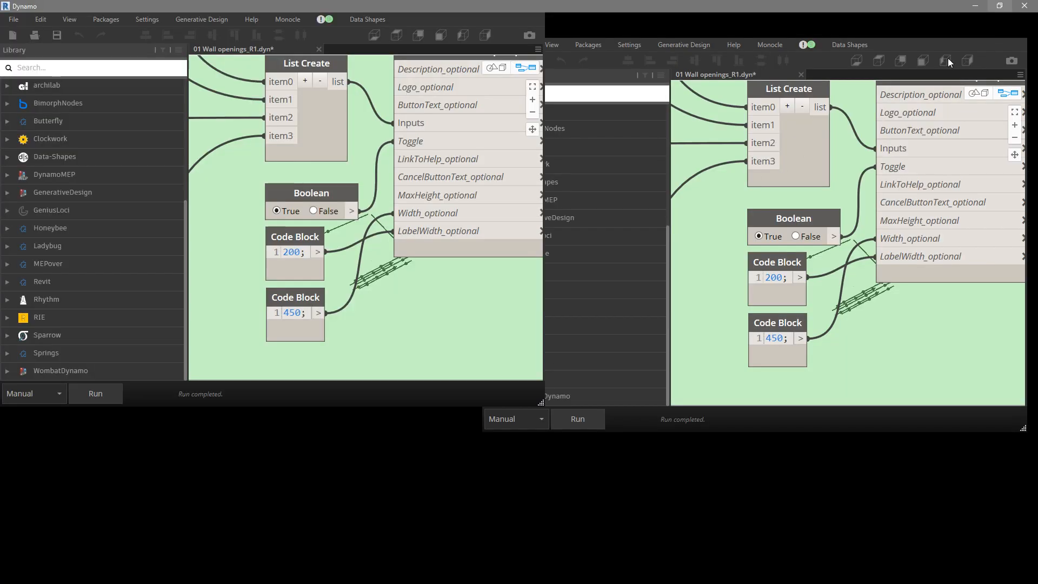
scroll(455, 282, down, 8)
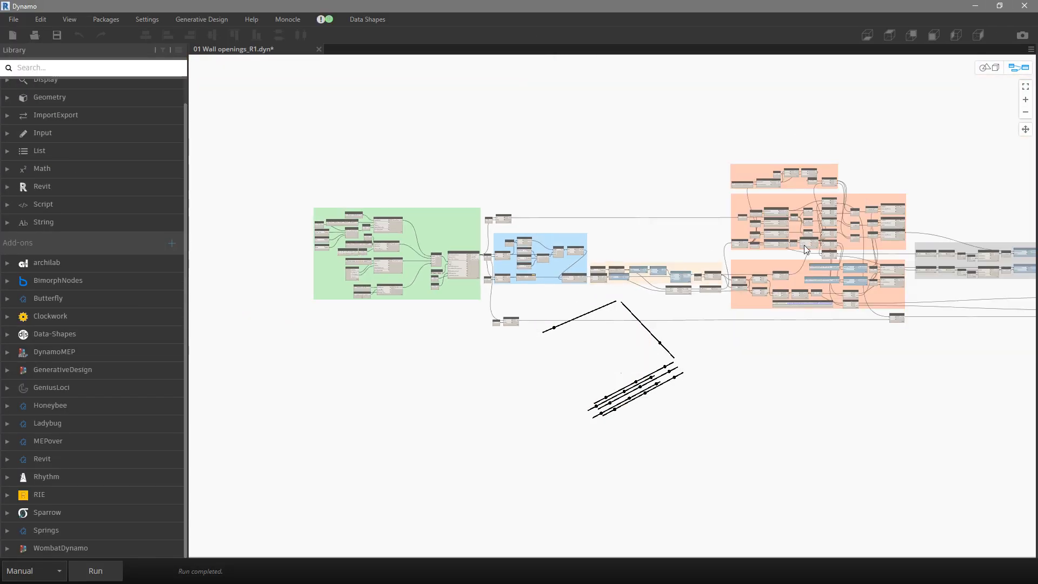
Examine the parameter-name code blocks and the get and set parameter nodes in the Set size of the opening group
scroll(754, 211, up, 7)
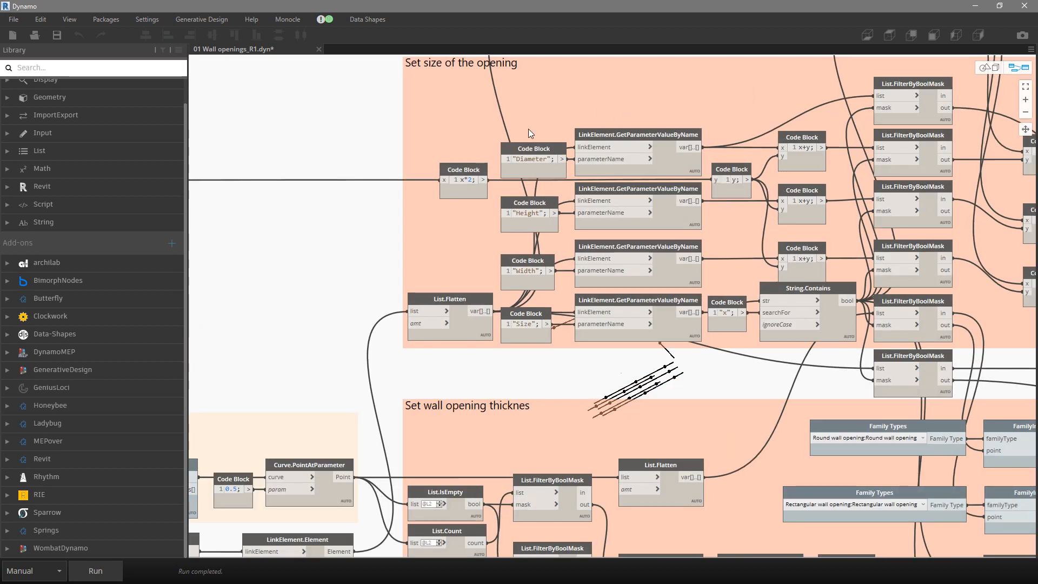
scroll(267, 204, down, 4)
scroll(705, 201, up, 4)
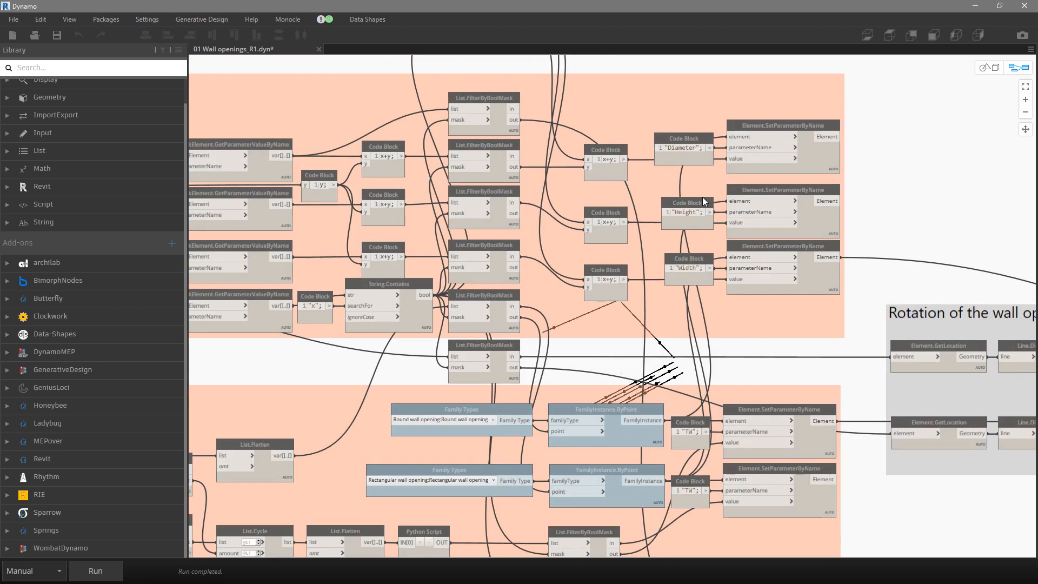
scroll(703, 197, up, 1)
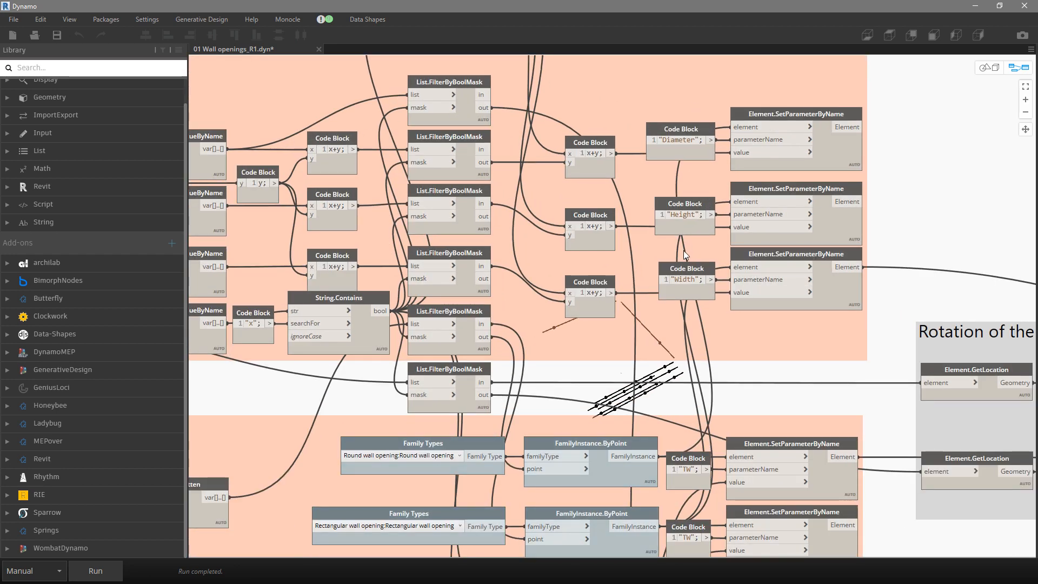
scroll(880, 229, down, 2)
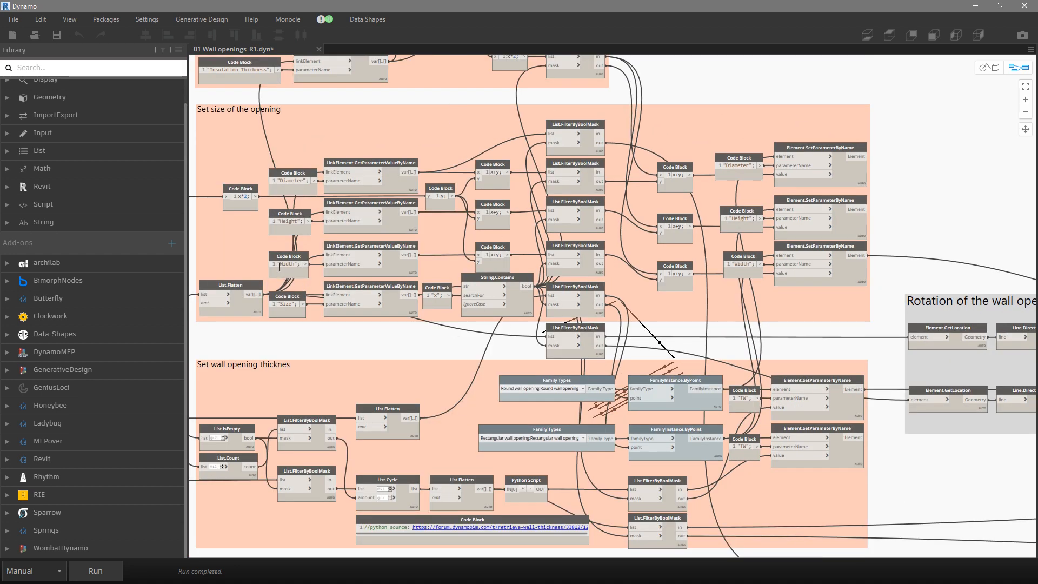
scroll(279, 266, up, 1)
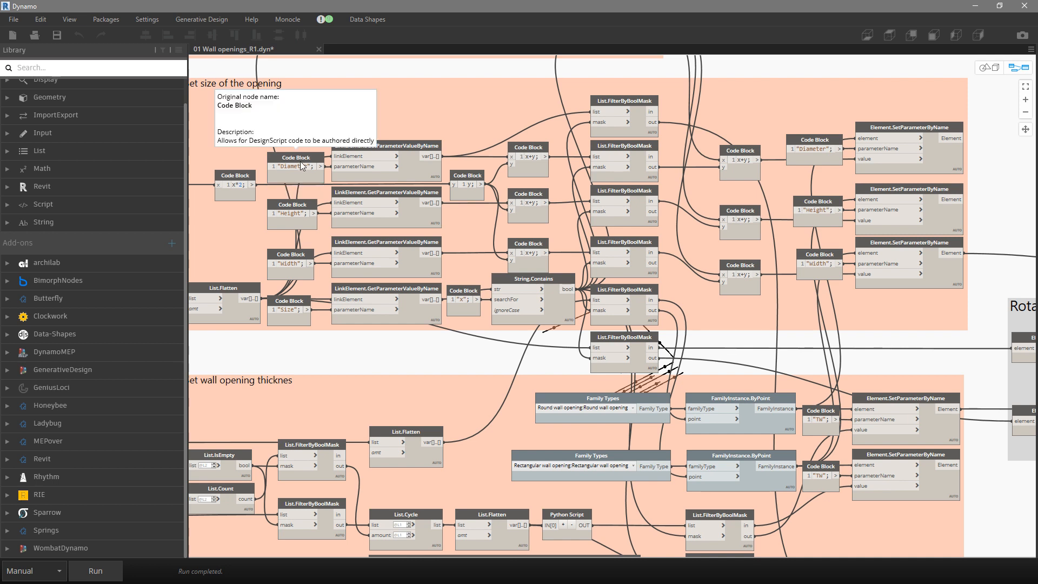
drag(281, 168, 308, 168)
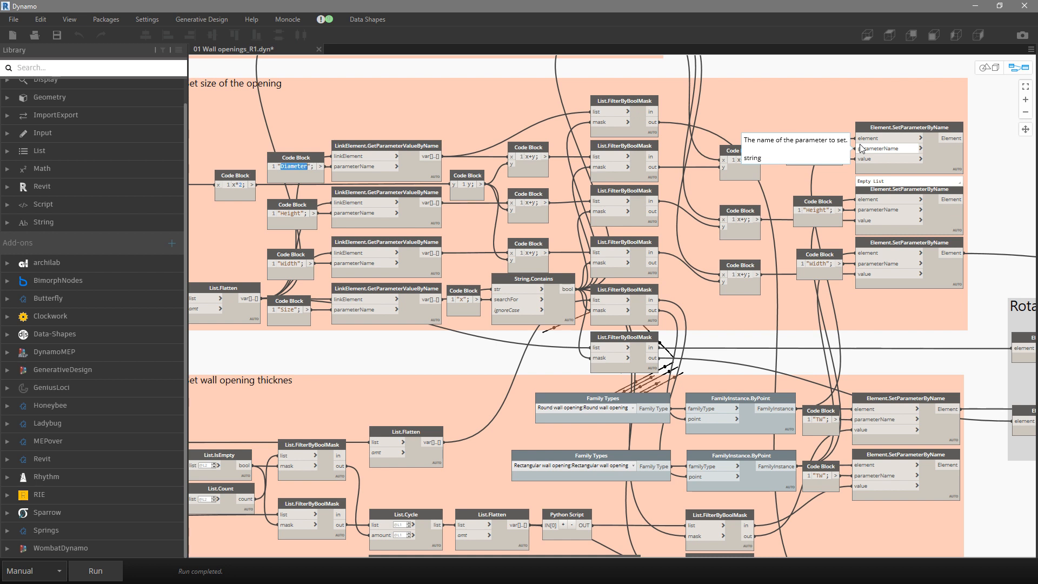
click(760, 61)
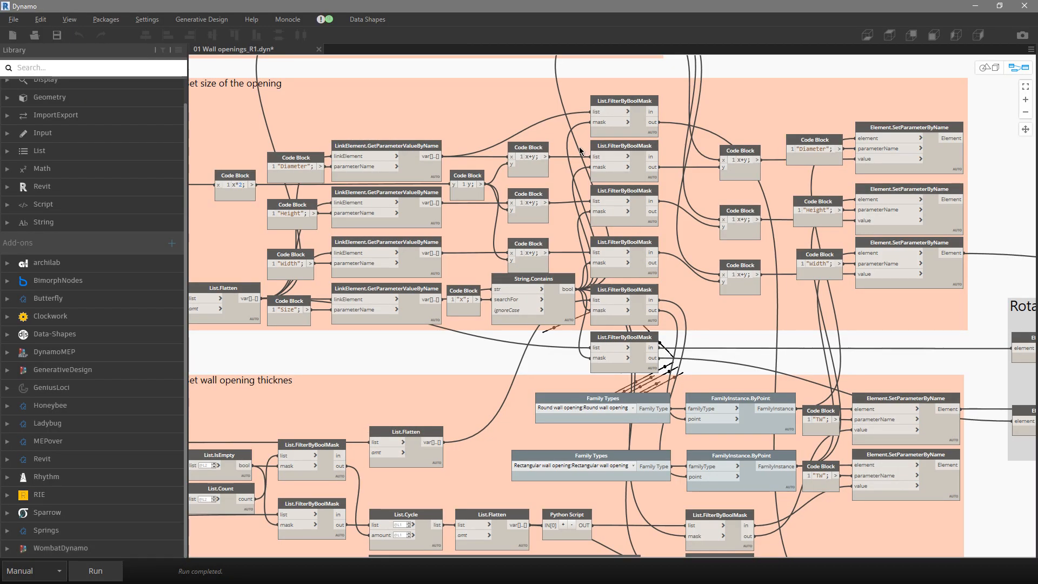
Inspect the Element.SetParameterByName node for the Diameter parameter, its output, and the x+y code block feeding its value
scroll(940, 137, up, 3)
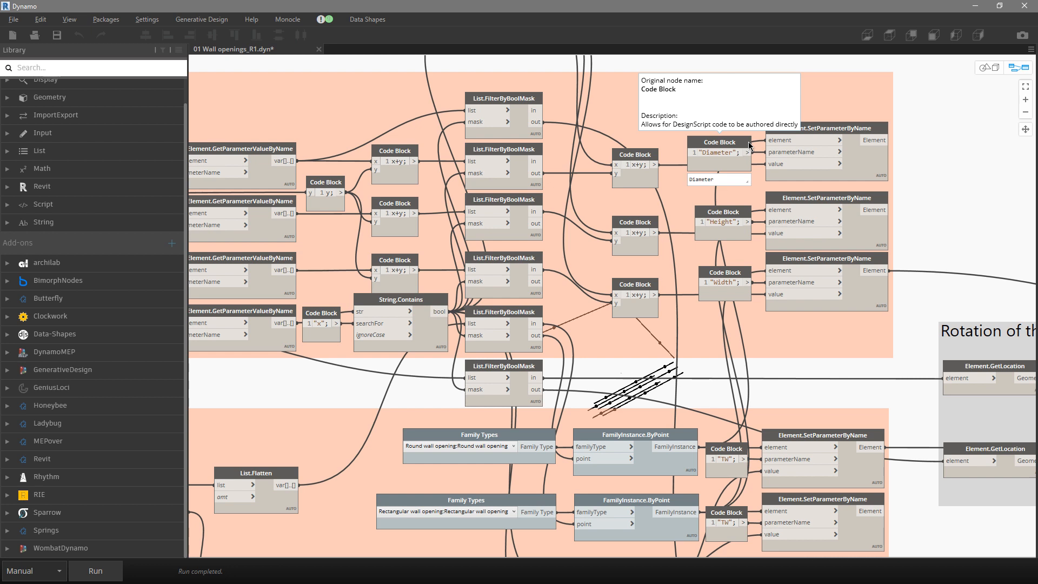
mouse_move(861, 140)
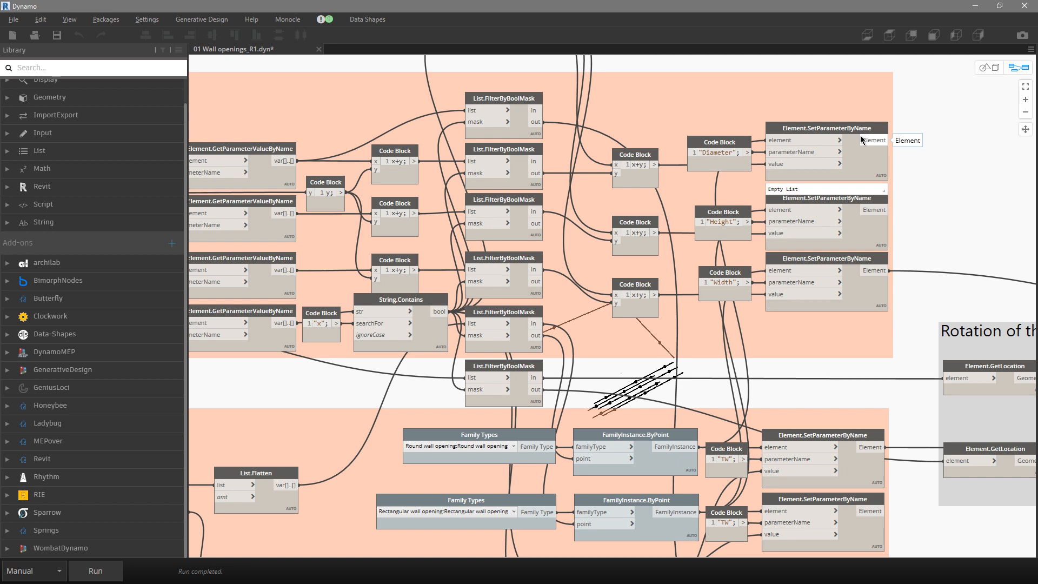
click(876, 171)
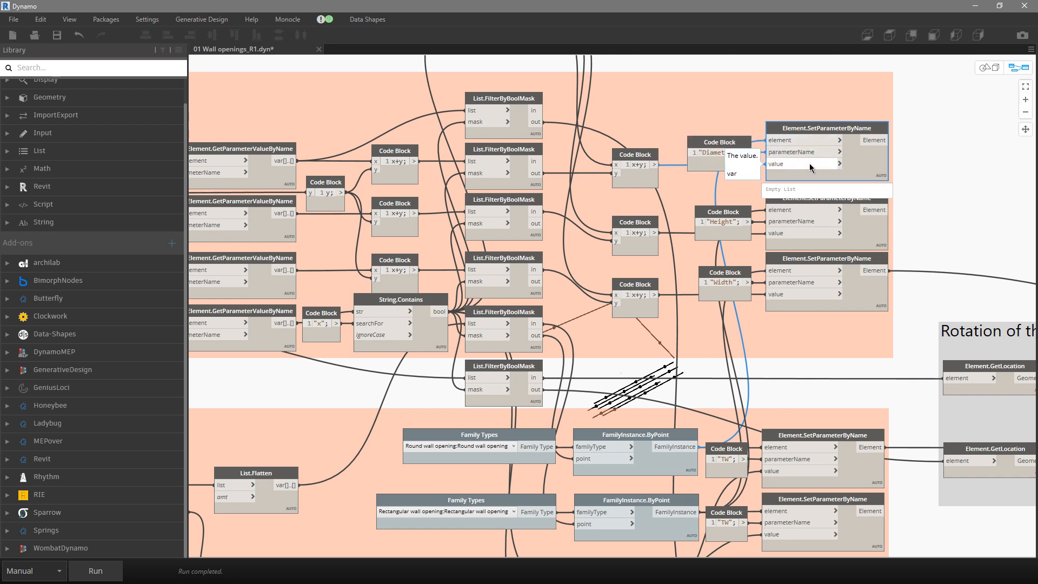
mouse_move(730, 152)
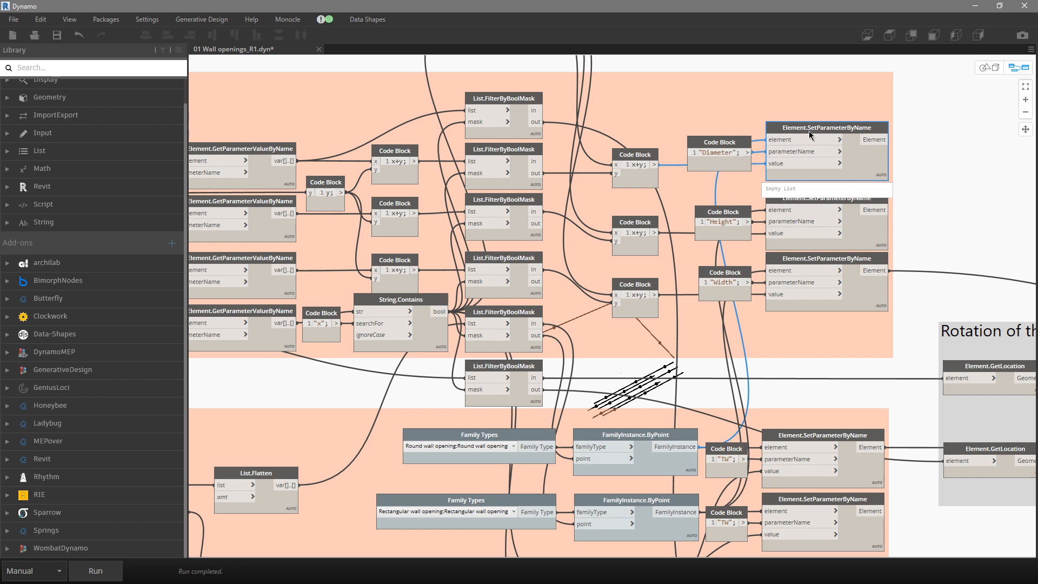
click(642, 158)
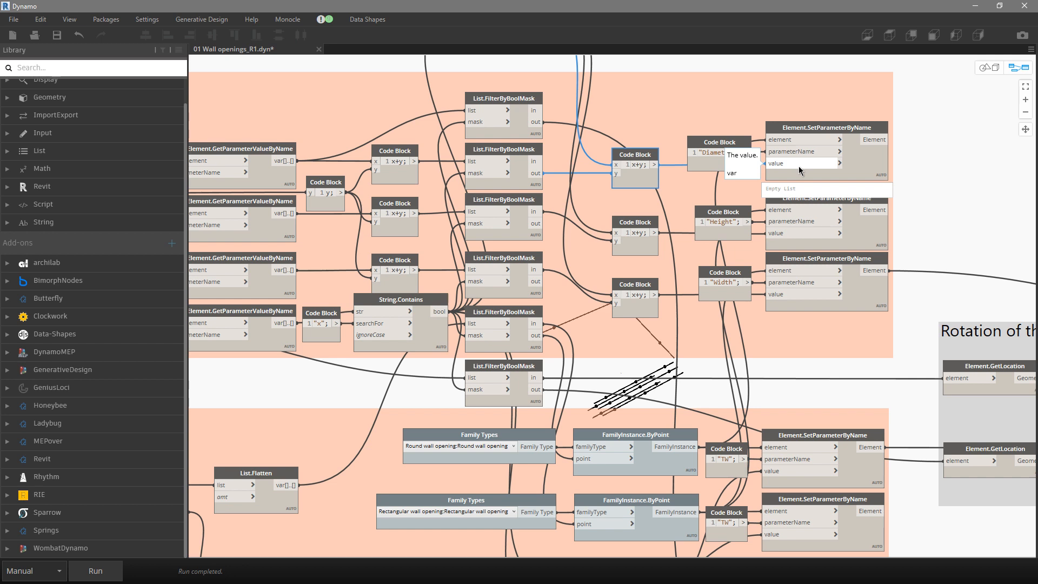
click(810, 127)
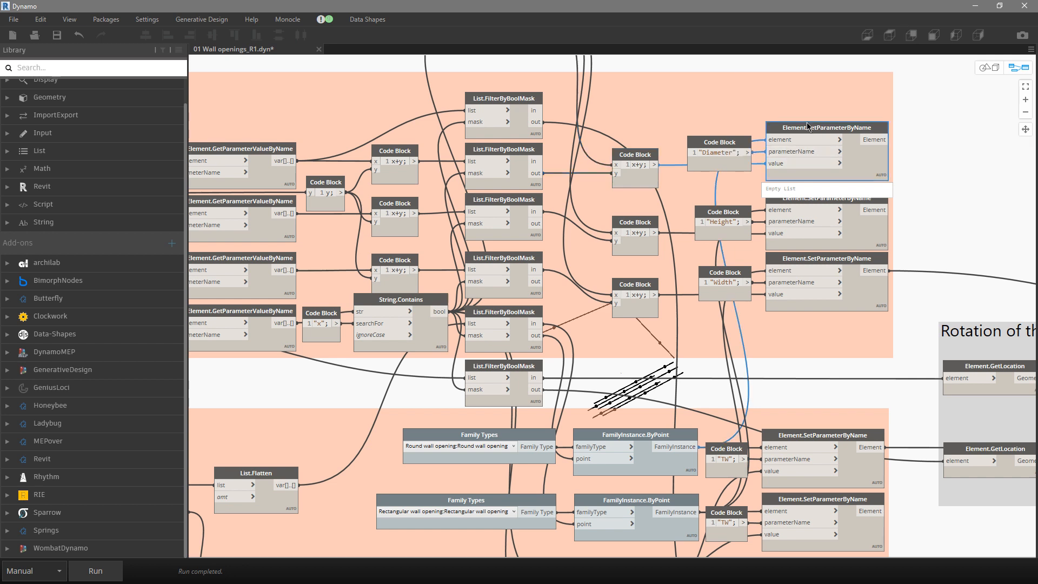
Set the round wall opening's Family Types node to System Panel:Wall, and check its list of family types again
middle_drag(695, 405, 725, 274)
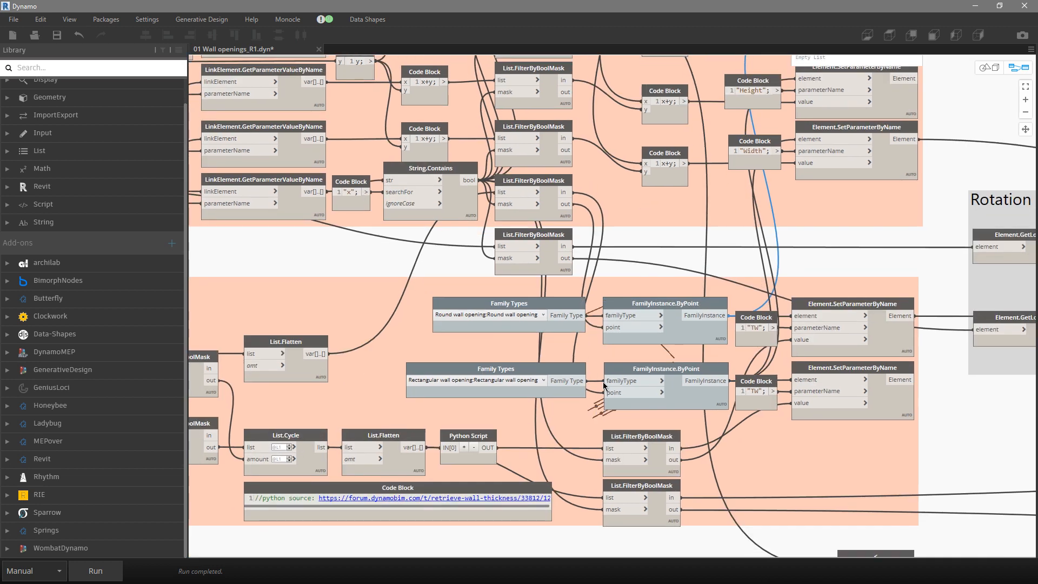
middle_drag(542, 315, 542, 318)
click(543, 320)
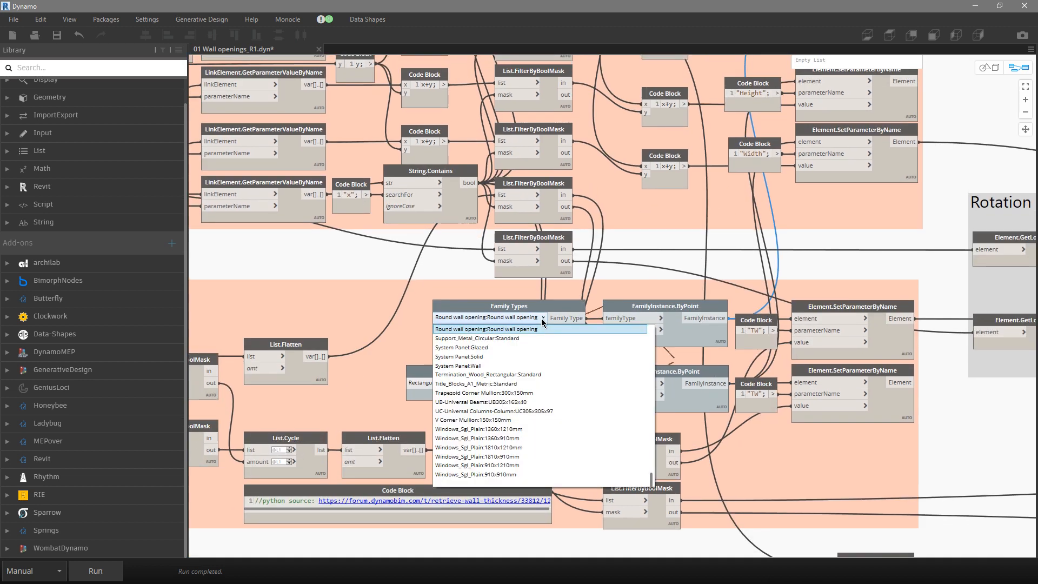
click(514, 364)
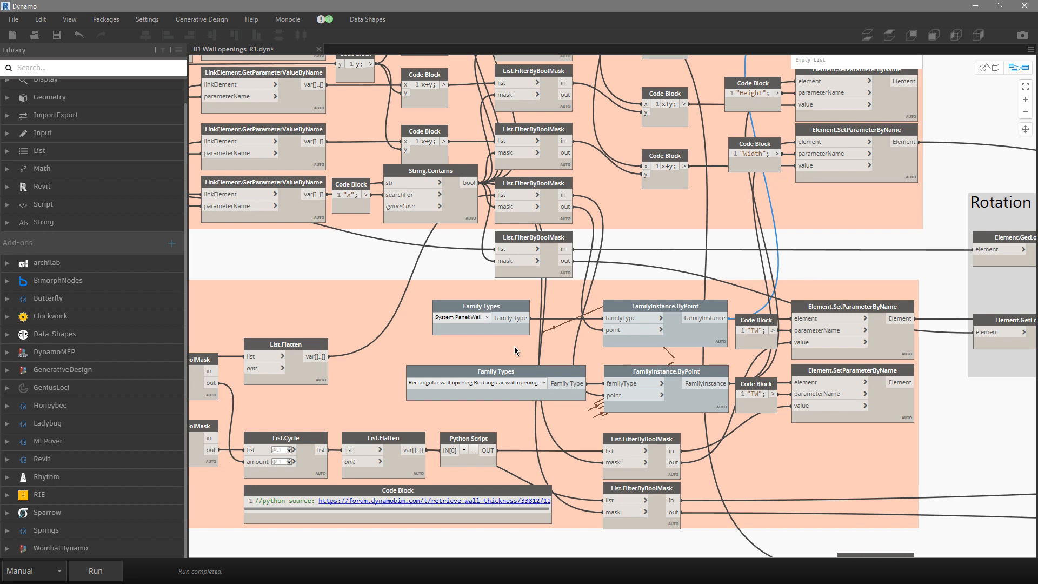
click(485, 319)
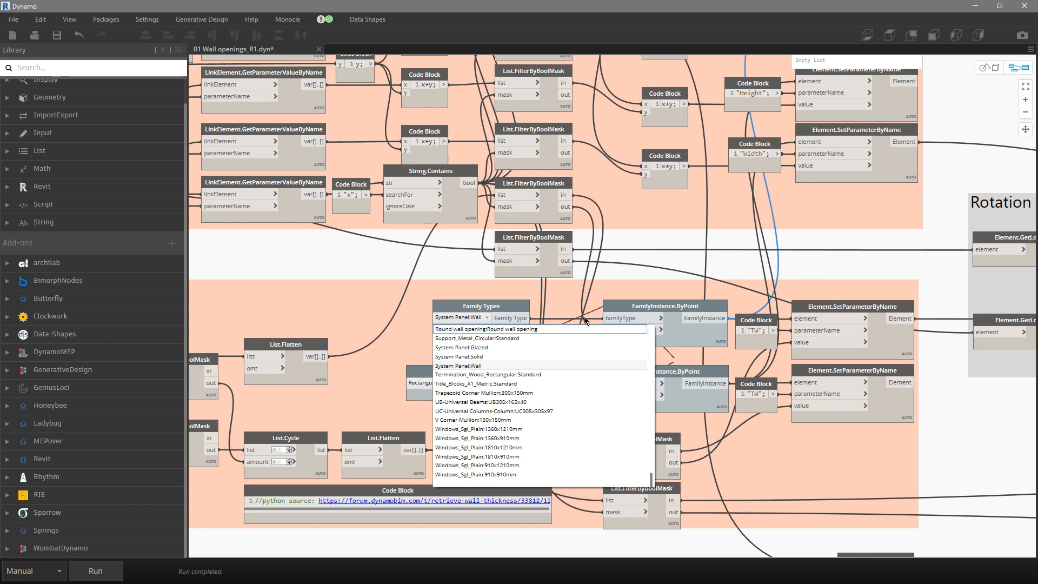
click(881, 238)
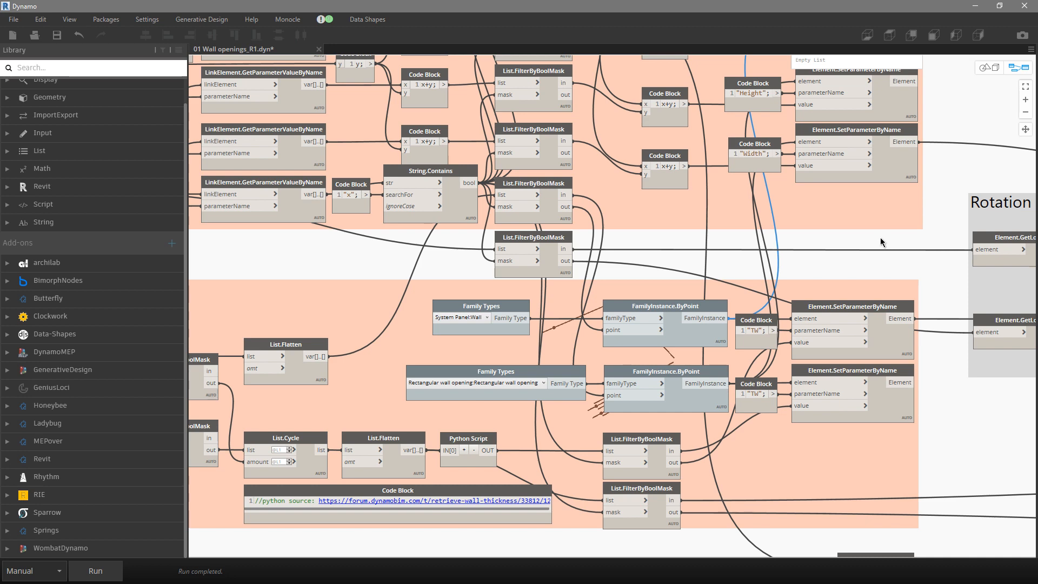
Inspect the user inputs output by the MultipleInputForm ++ node in the green input group
scroll(886, 167, down, 8)
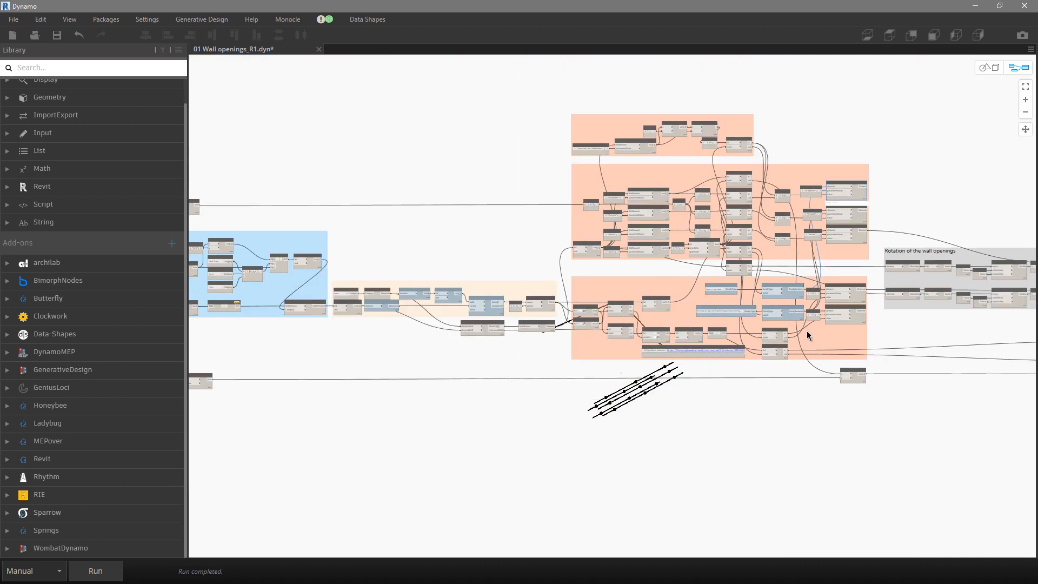
scroll(806, 331, down, 4)
middle_drag(581, 373, 672, 352)
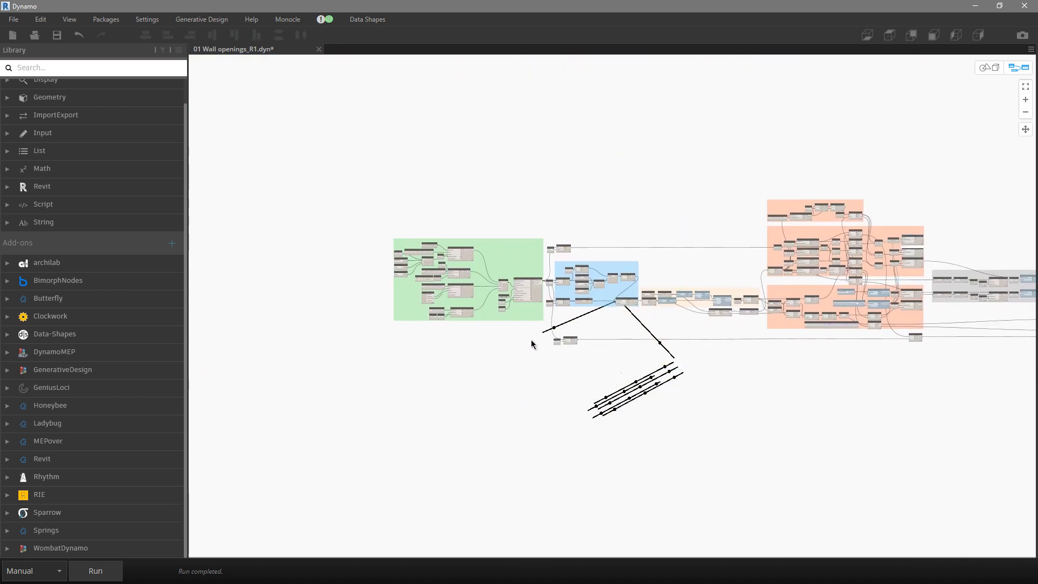
scroll(527, 345, up, 7)
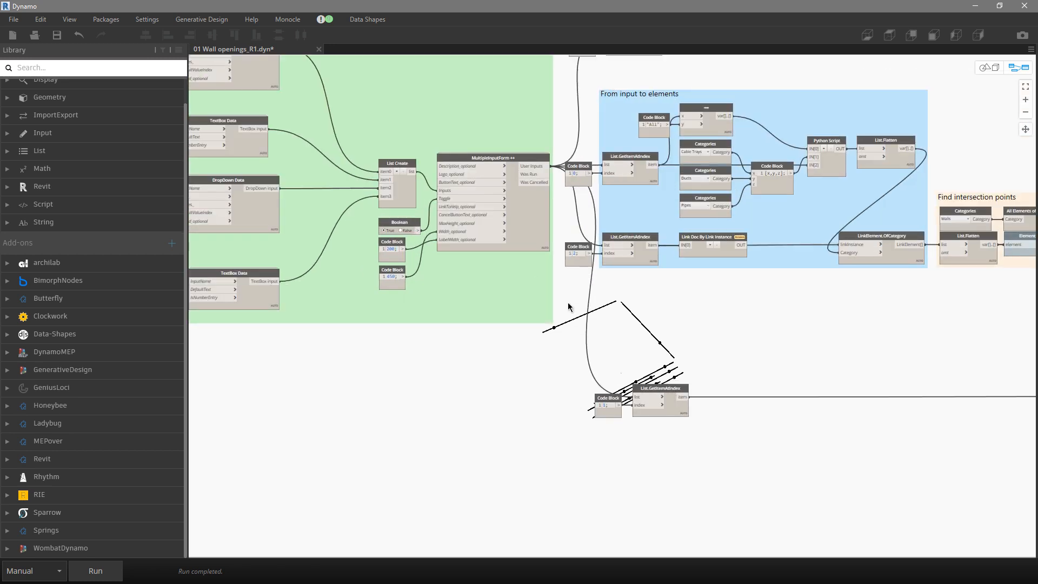
scroll(508, 249, up, 3)
mouse_move(560, 240)
click(568, 261)
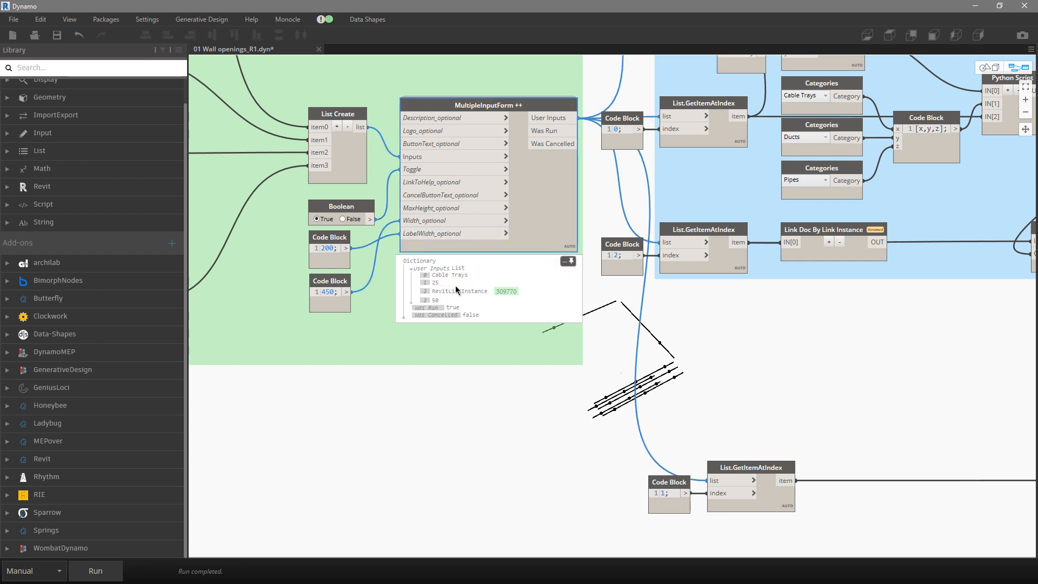
Show the output previews of the List.Flatten and LinkElement.OfCategory nodes in the From input to elements group
middle_drag(607, 366, 236, 408)
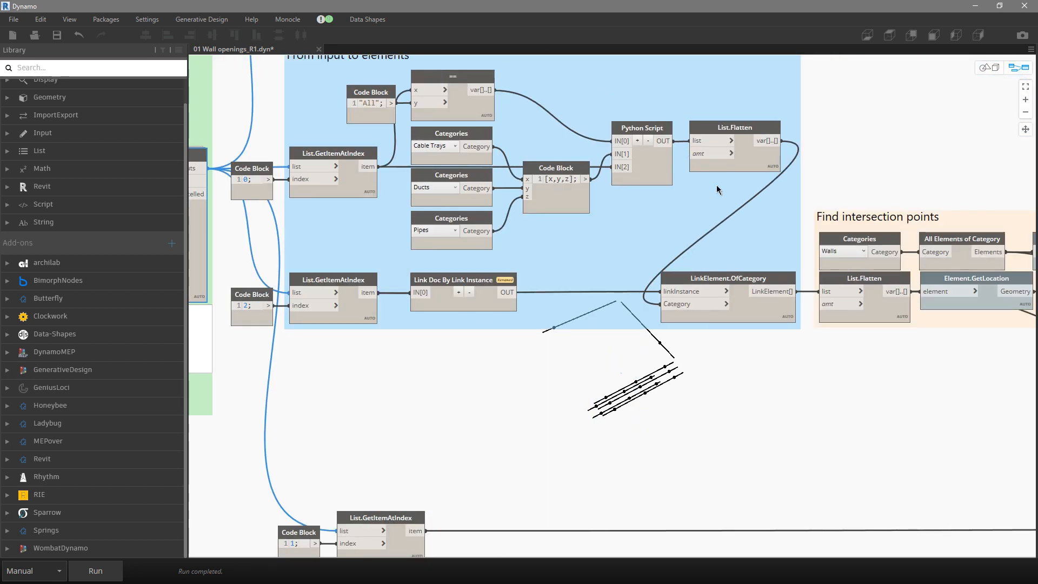
click(763, 160)
middle_drag(497, 179, 486, 251)
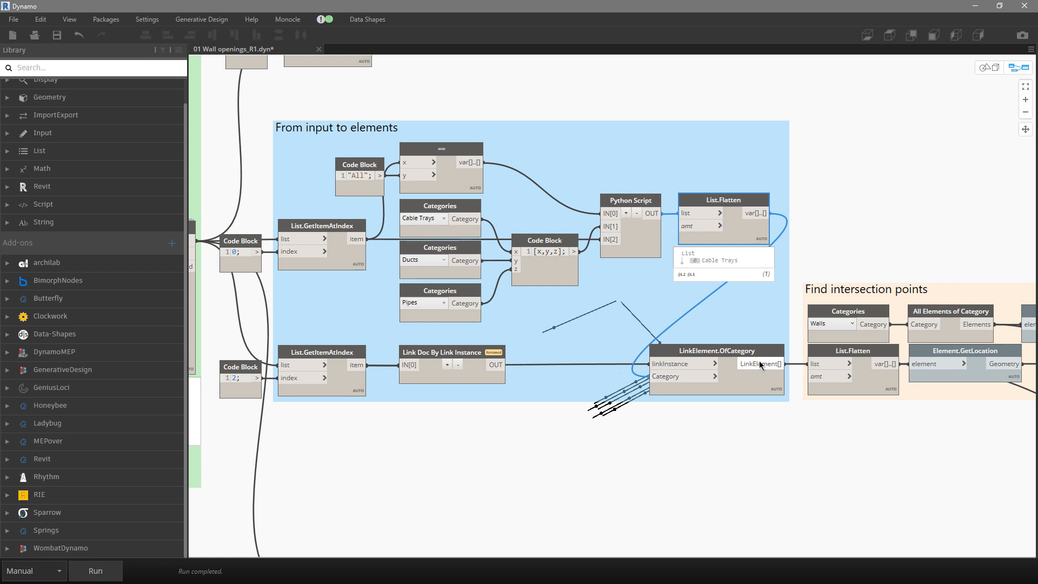
click(777, 404)
Show the outputs of the List.Flatten, Element.GetLocation and Element.Solids nodes in the Find intersection points group
middle_drag(850, 436, 595, 316)
click(633, 268)
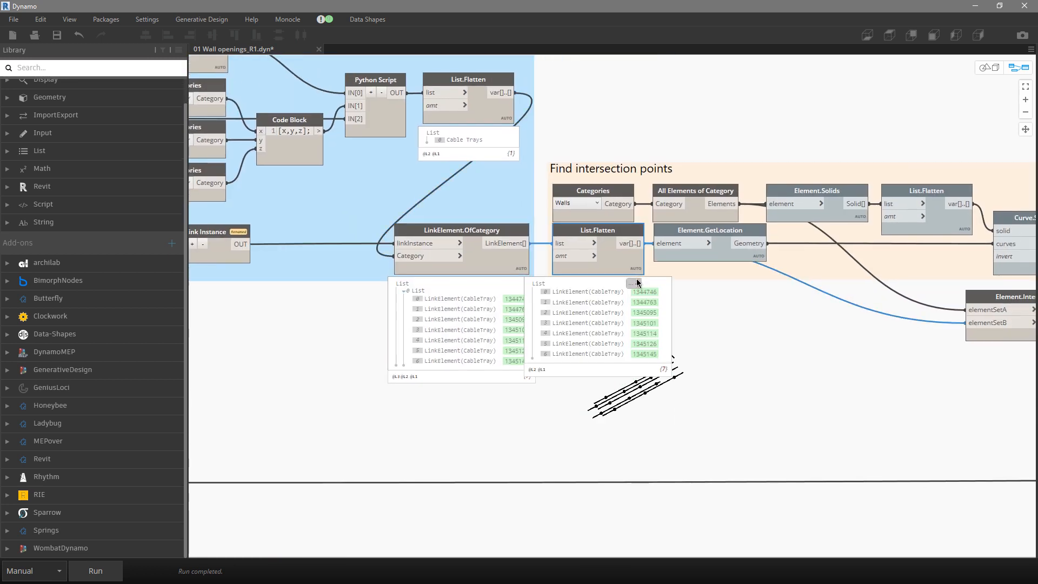
click(740, 254)
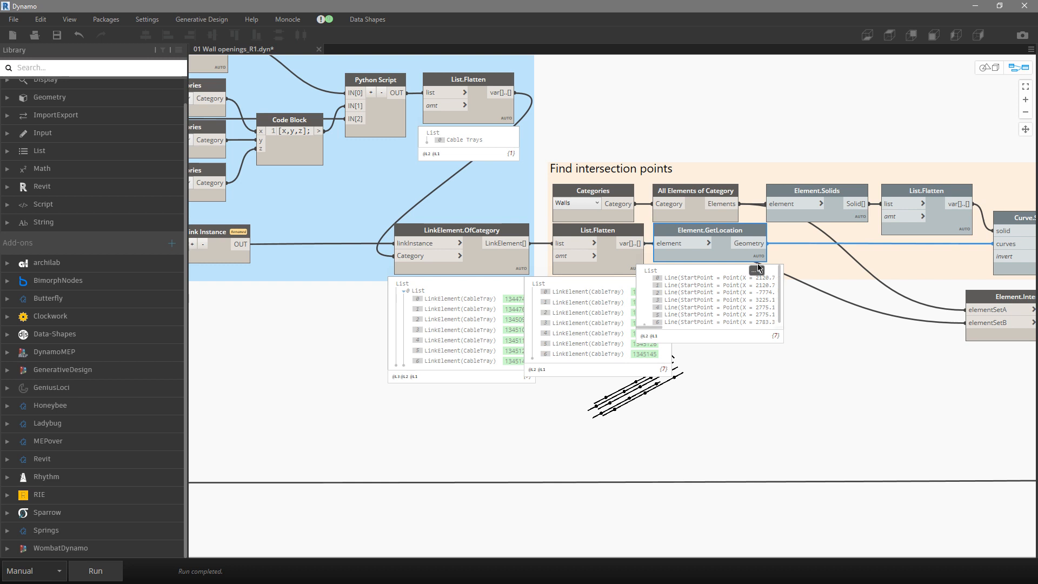
click(858, 216)
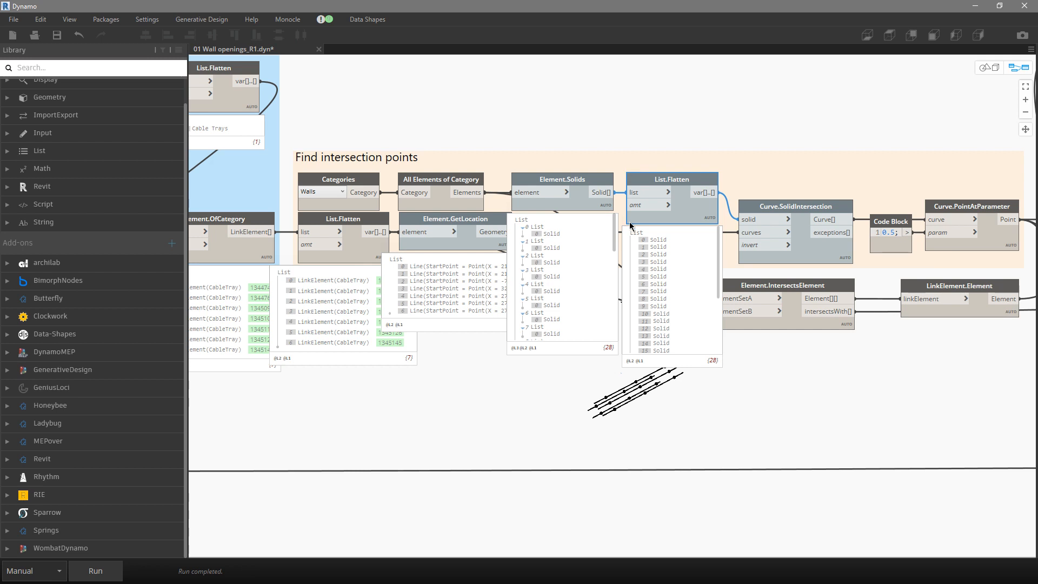
mouse_move(386, 248)
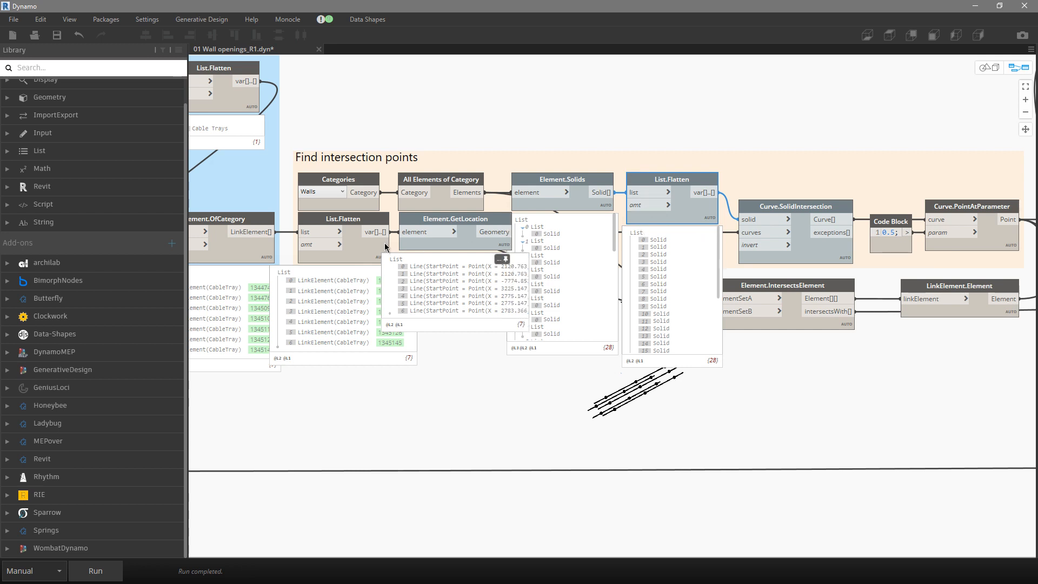